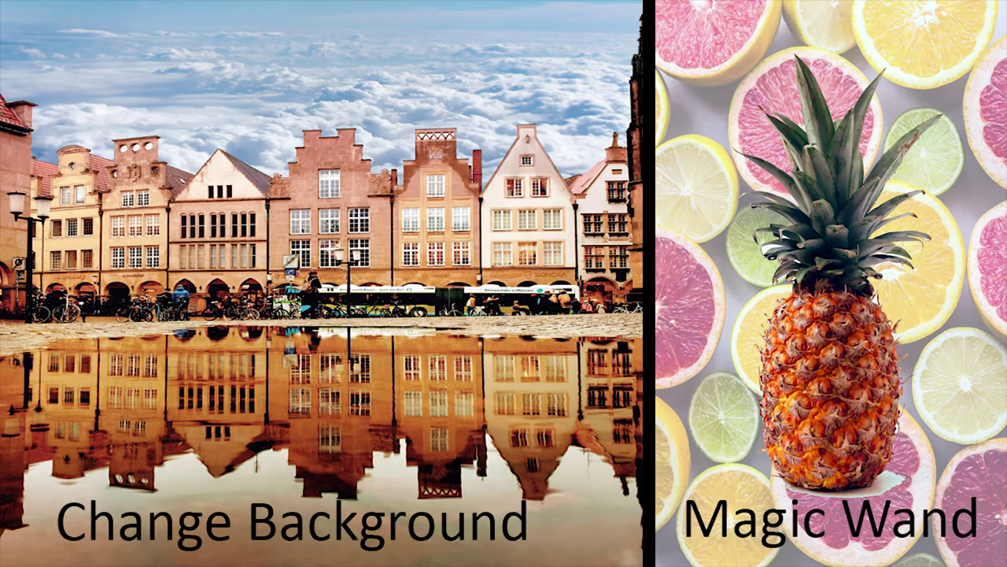
Open the Downloads folder of source photos in File Explorer from the taskbar.
{"action": "left_click", "coordinate": [405, 551]}
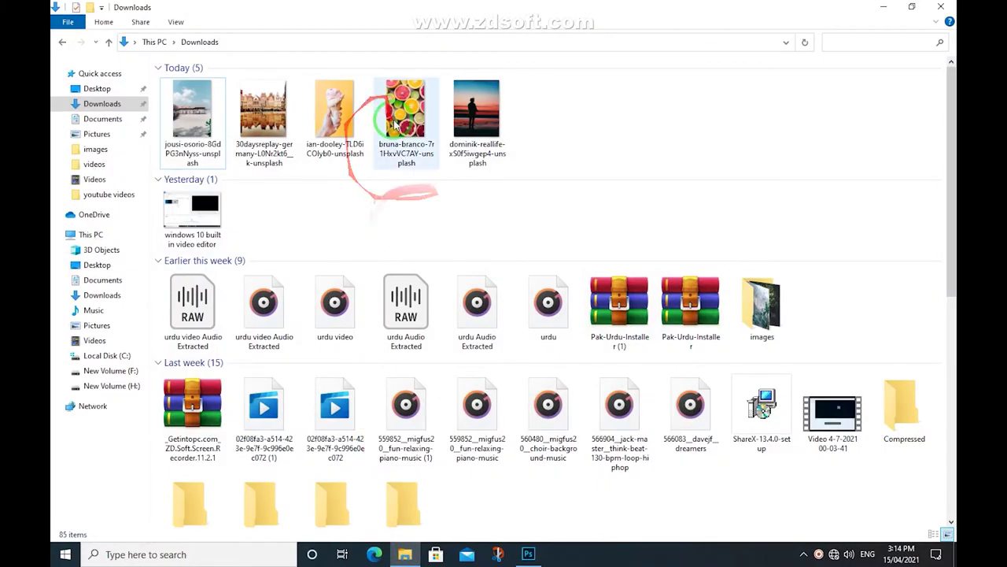
Drag the jousi-osorio beach-houses photo onto Photoshop to open it as a document.
{"action": "mouse_move", "coordinate": [405, 118]}
{"action": "left_mouse_down"}
{"action": "mouse_move", "coordinate": [408, 181]}
{"action": "mouse_move", "coordinate": [154, 95]}
{"action": "mouse_move", "coordinate": [529, 556]}
{"action": "mouse_move", "coordinate": [256, 50]}
{"action": "left_mouse_up"}
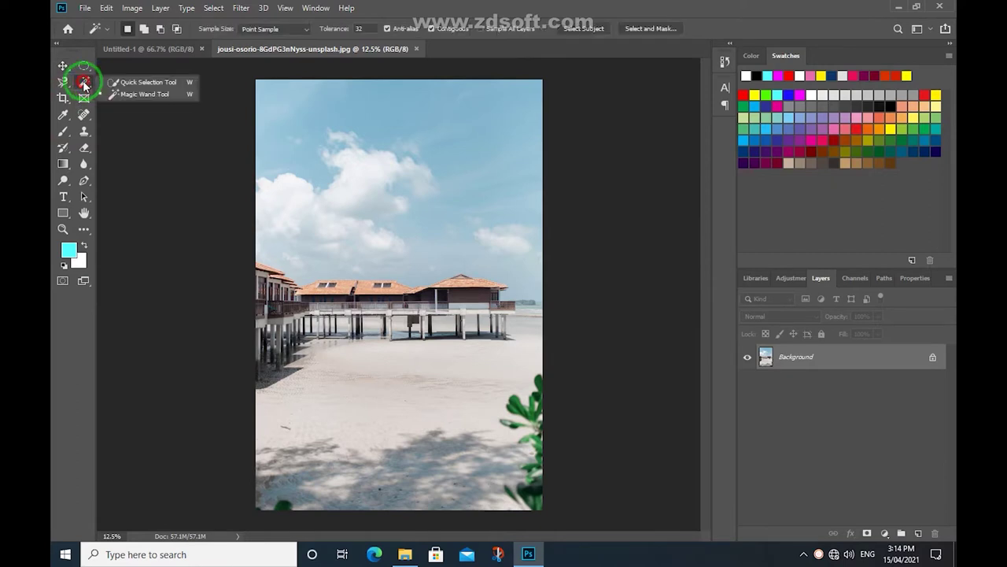
Magic Wand-select the blue sky, then Shift-add the right-side and upper-left clouds.
{"action": "left_click_drag", "start_coordinate": [84, 85], "coordinate": [166, 97]}
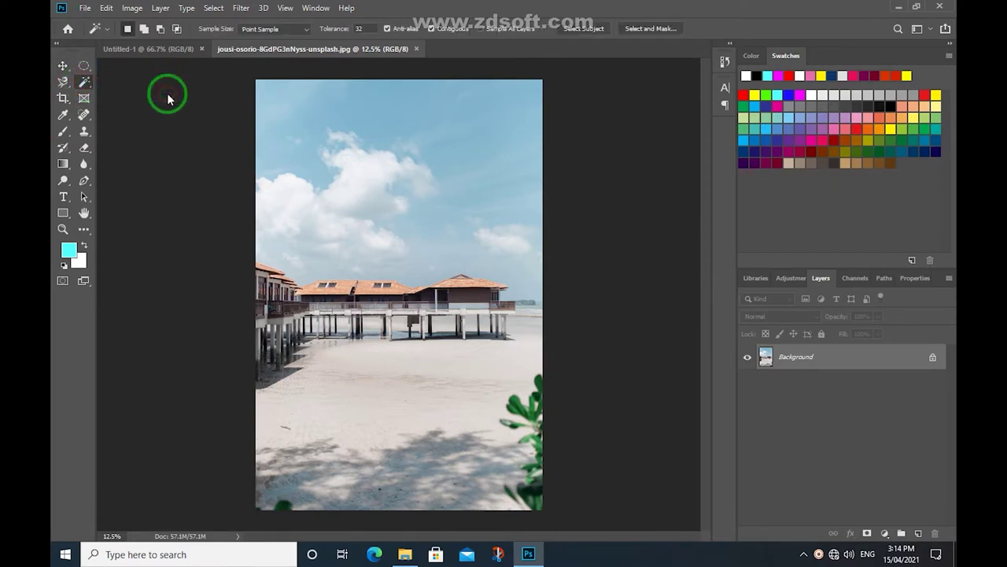
{"action": "left_click", "coordinate": [369, 153]}
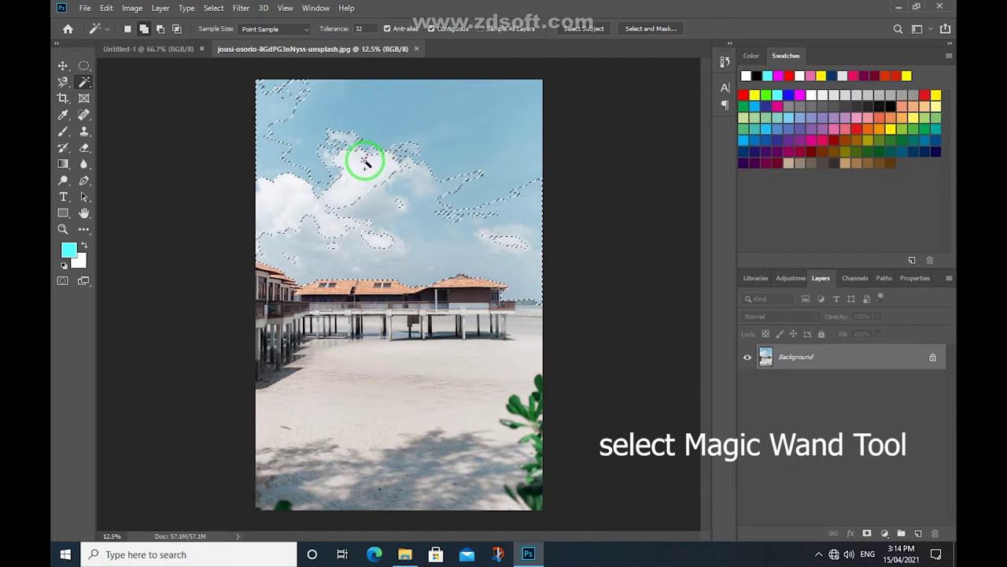
{"action": "left_click", "coordinate": [366, 164]}
{"action": "key", "text": "shift"}
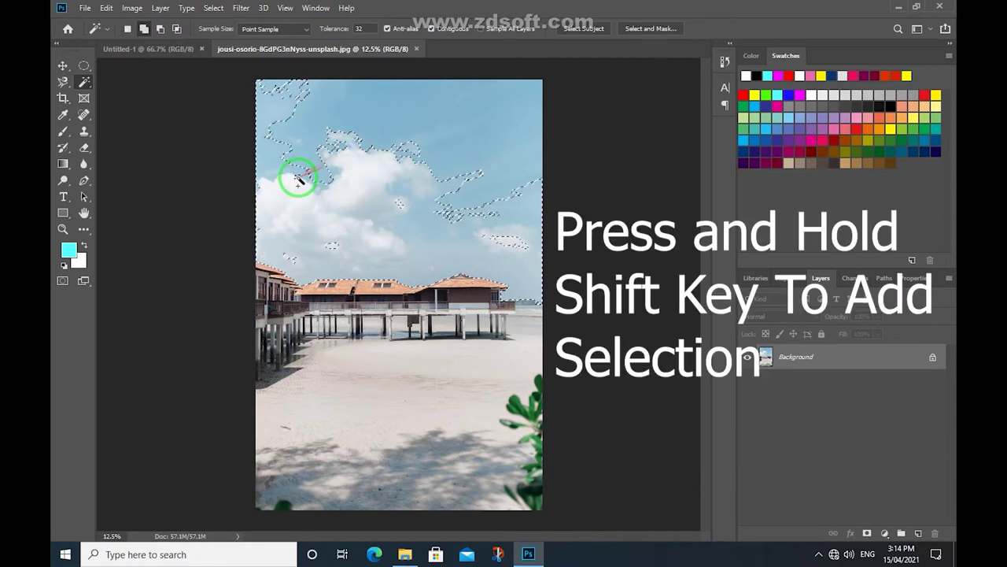
{"action": "left_click", "coordinate": [508, 245], "text": "shift"}
{"action": "left_click", "coordinate": [483, 216], "text": "shift"}
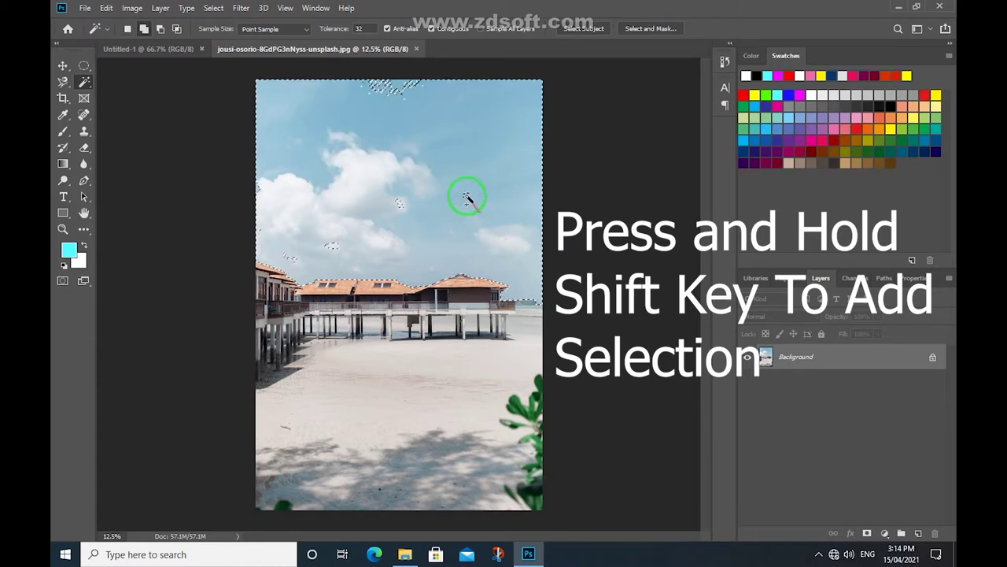
{"action": "mouse_move", "coordinate": [402, 203]}
{"action": "left_mouse_down"}
{"action": "mouse_move", "coordinate": [314, 246]}
{"action": "mouse_move", "coordinate": [399, 89]}
{"action": "mouse_move", "coordinate": [483, 146]}
{"action": "left_mouse_up"}
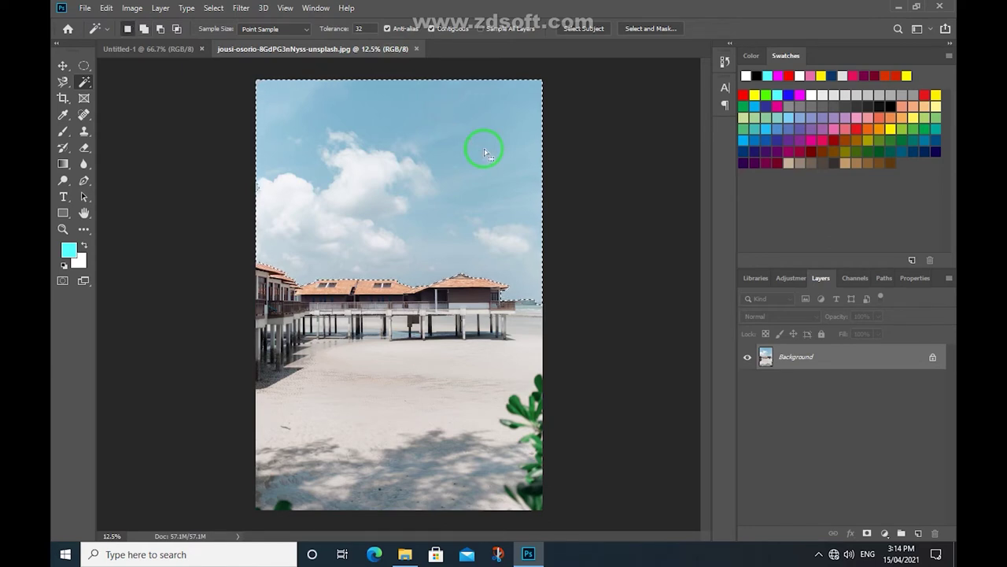
{"action": "left_click_drag", "start_coordinate": [484, 152], "coordinate": [398, 180]}
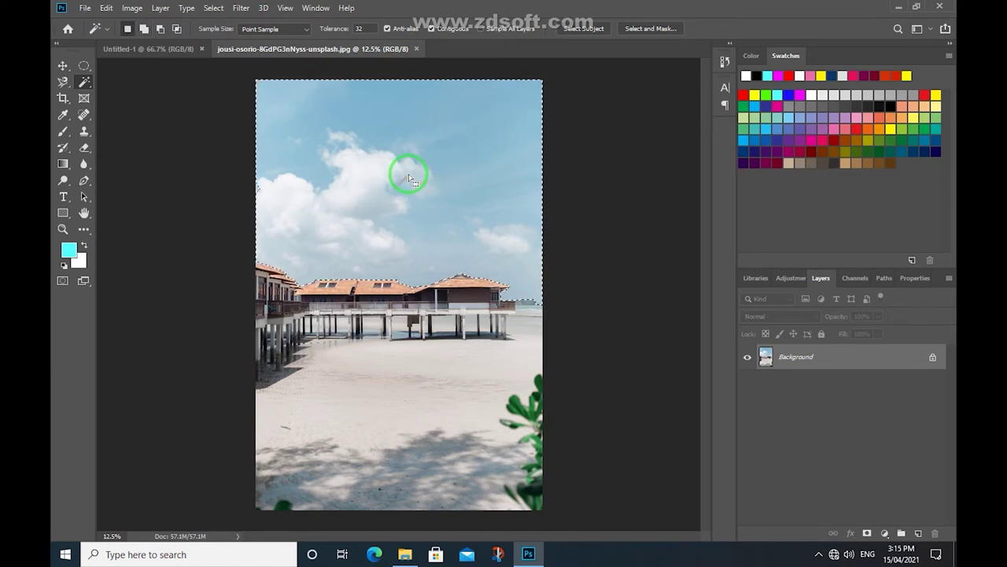
Invert the sky selection, copy houses and beach to Layer 1, and move Layer 2 below it.
{"action": "right_click", "coordinate": [409, 179]}
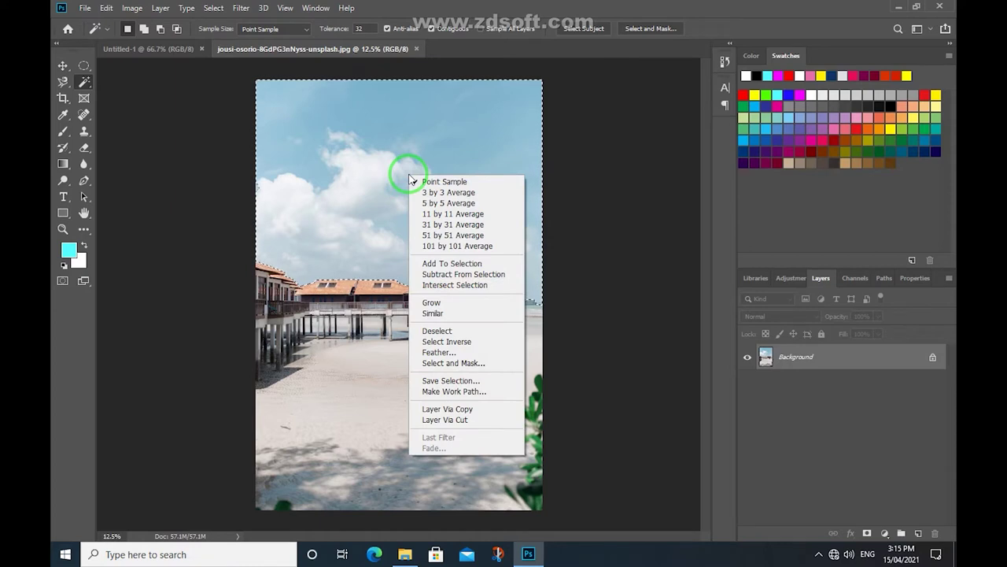
{"action": "left_click", "coordinate": [502, 346]}
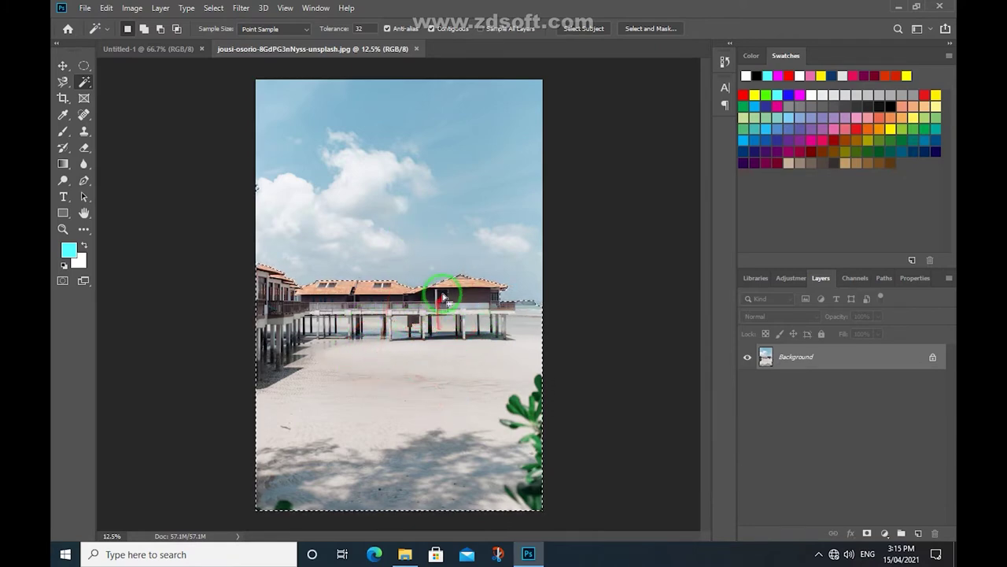
{"action": "right_click", "coordinate": [443, 298]}
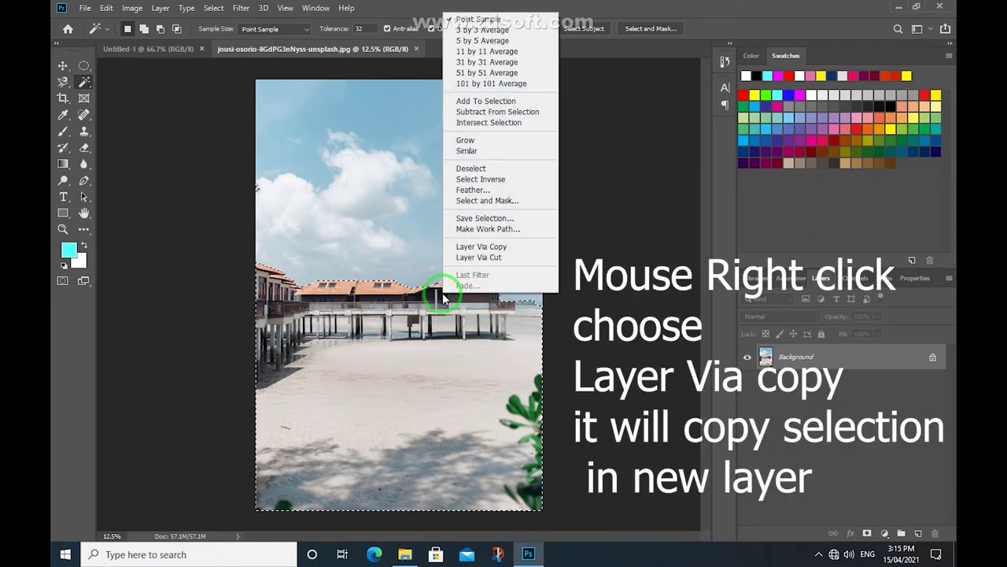
{"action": "left_click", "coordinate": [512, 249]}
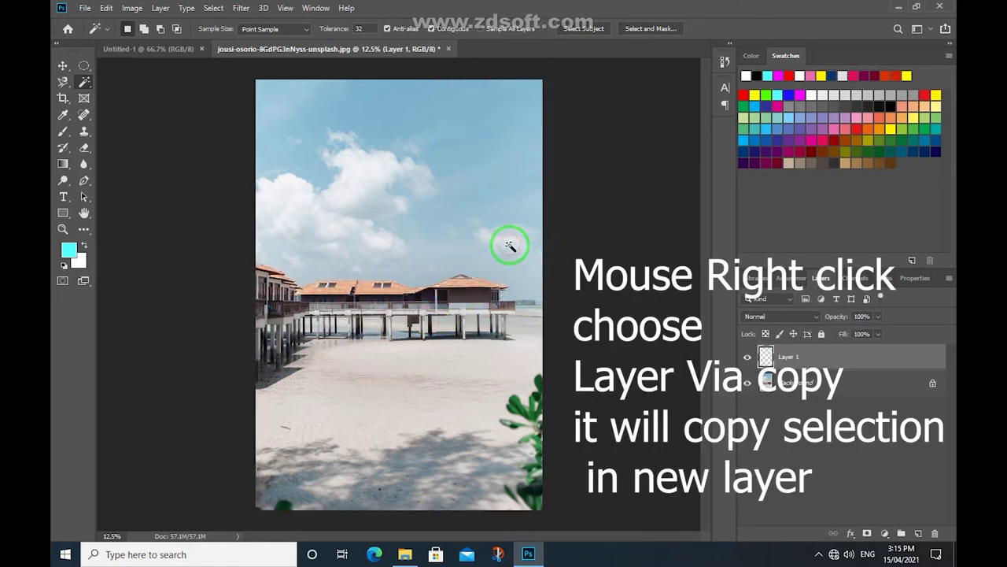
{"action": "left_click", "coordinate": [748, 384]}
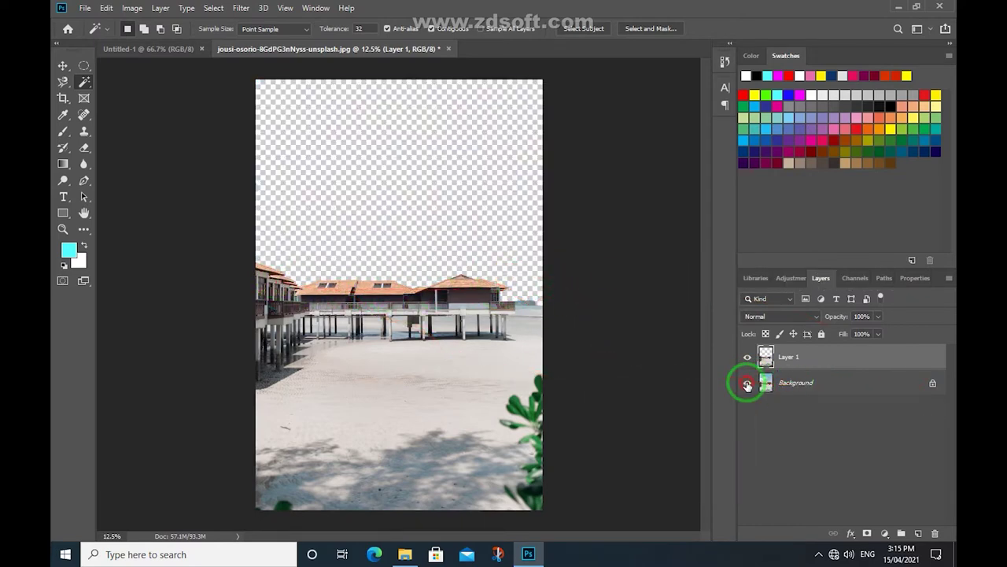
{"action": "left_click", "coordinate": [748, 384]}
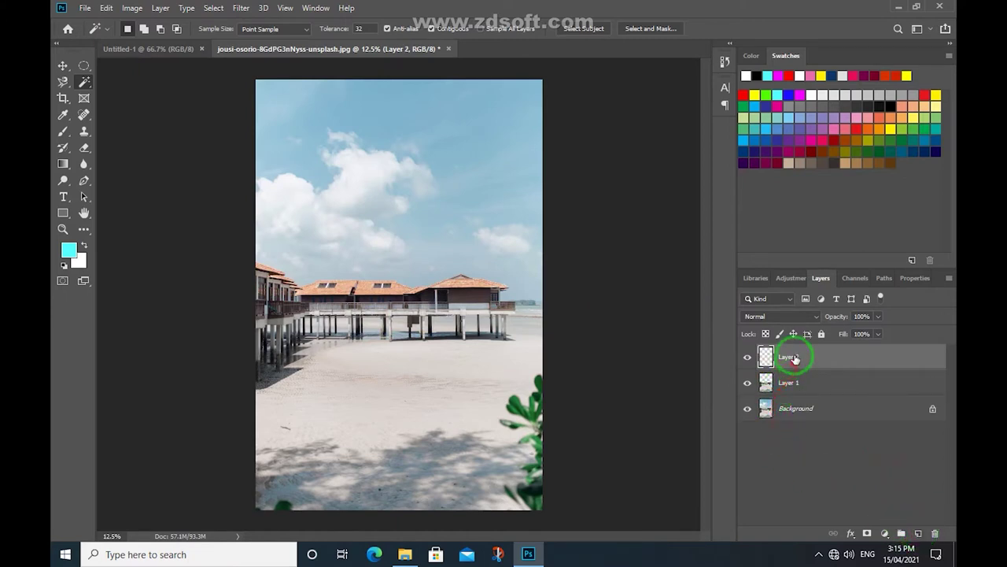
{"action": "left_click_drag", "start_coordinate": [795, 358], "coordinate": [795, 391]}
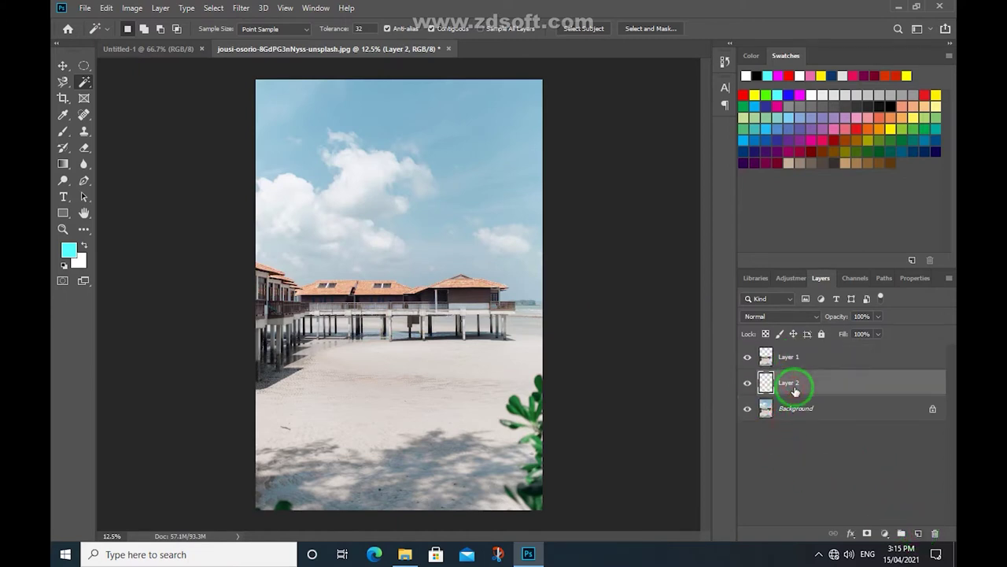
Drag the clyde-rs blue cloudy sky photo from the images folder onto the beach canvas.
{"action": "left_click", "coordinate": [404, 554]}
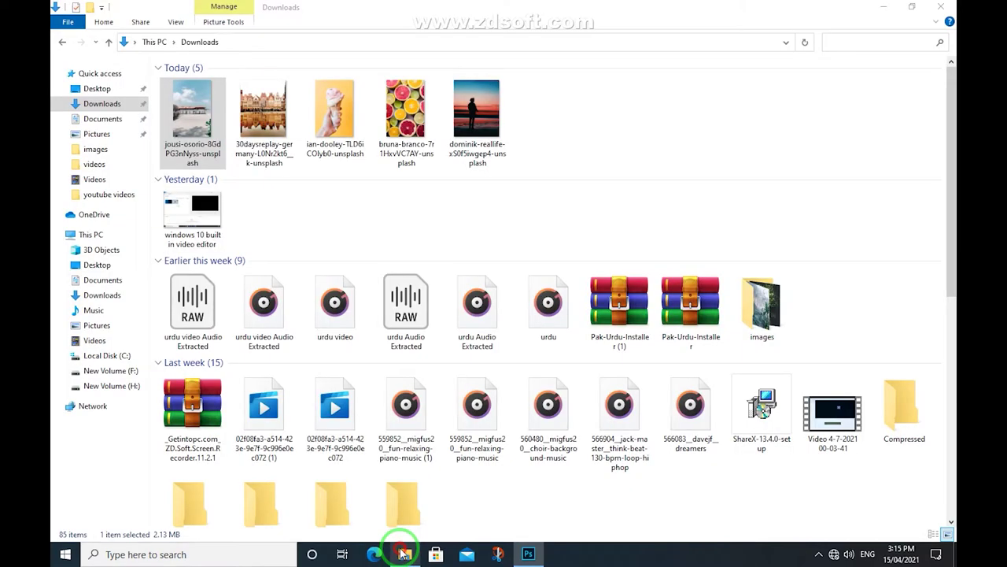
{"action": "double_click", "coordinate": [756, 295]}
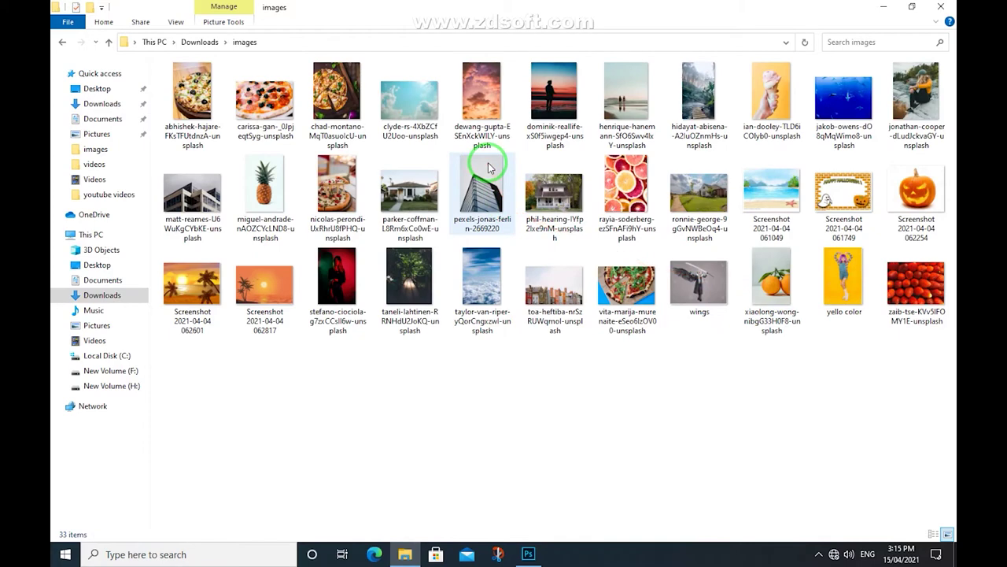
{"action": "mouse_move", "coordinate": [410, 99]}
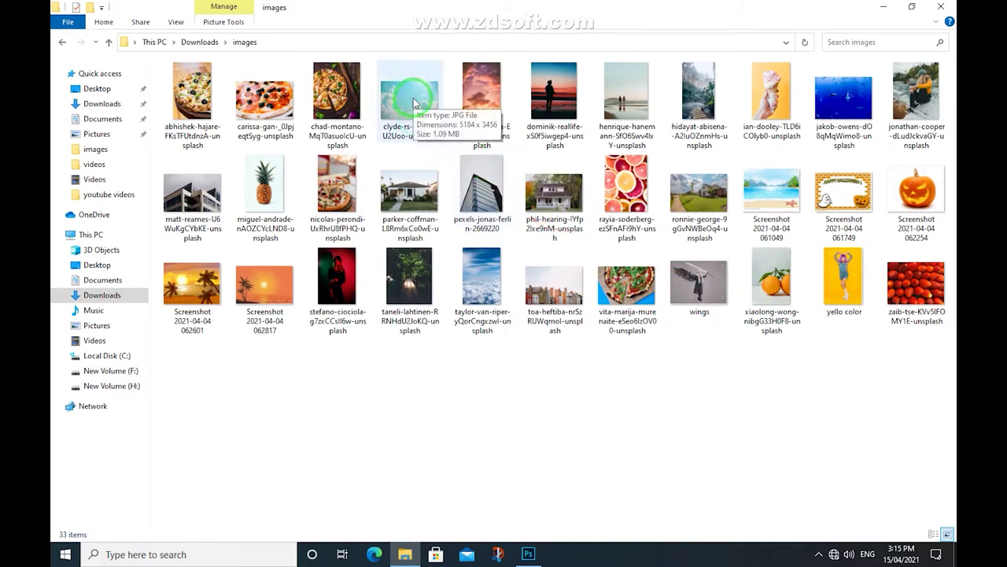
{"action": "left_click_drag", "start_coordinate": [415, 103], "coordinate": [515, 533]}
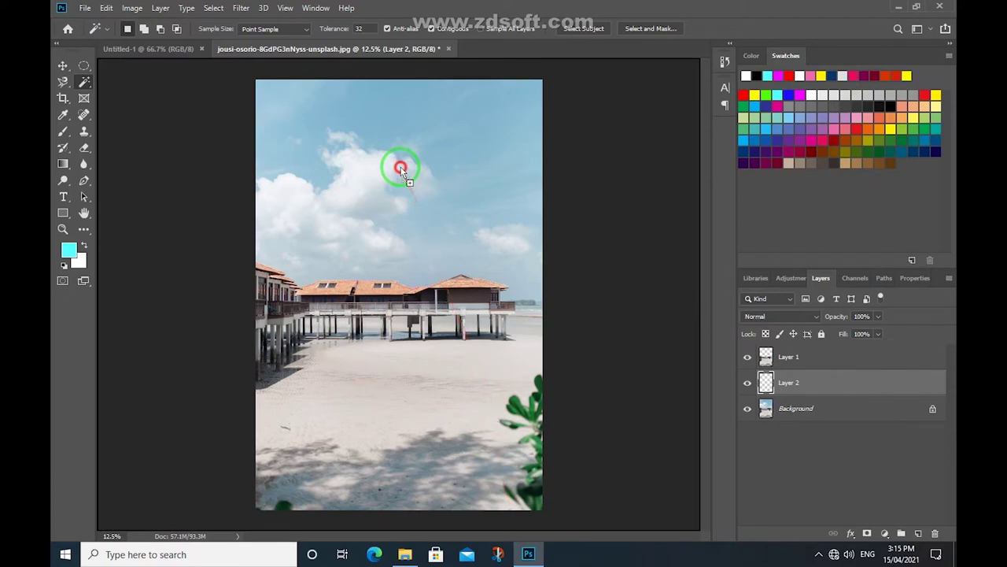
{"action": "left_click_drag", "start_coordinate": [516, 533], "coordinate": [391, 160]}
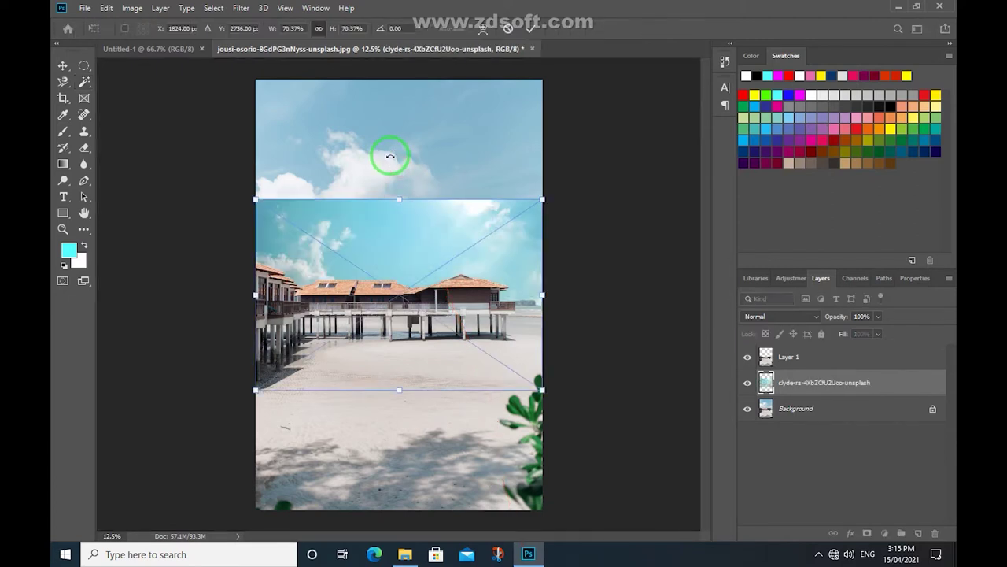
Move the blue sky to the canvas top, enlarge it from the centre, commit, and add a new layer.
{"action": "left_click_drag", "start_coordinate": [399, 234], "coordinate": [403, 116]}
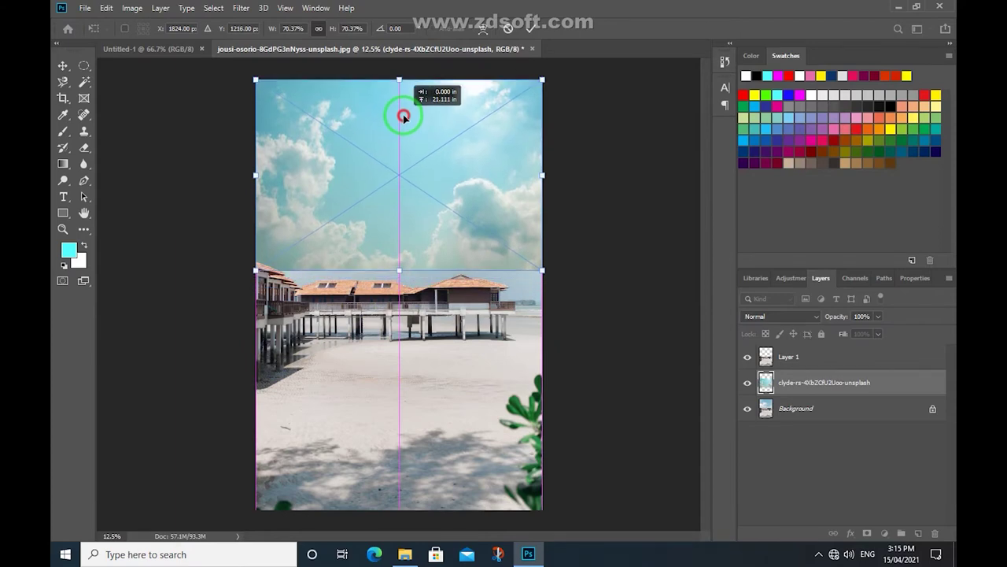
{"action": "left_click_drag", "start_coordinate": [403, 116], "coordinate": [402, 112]}
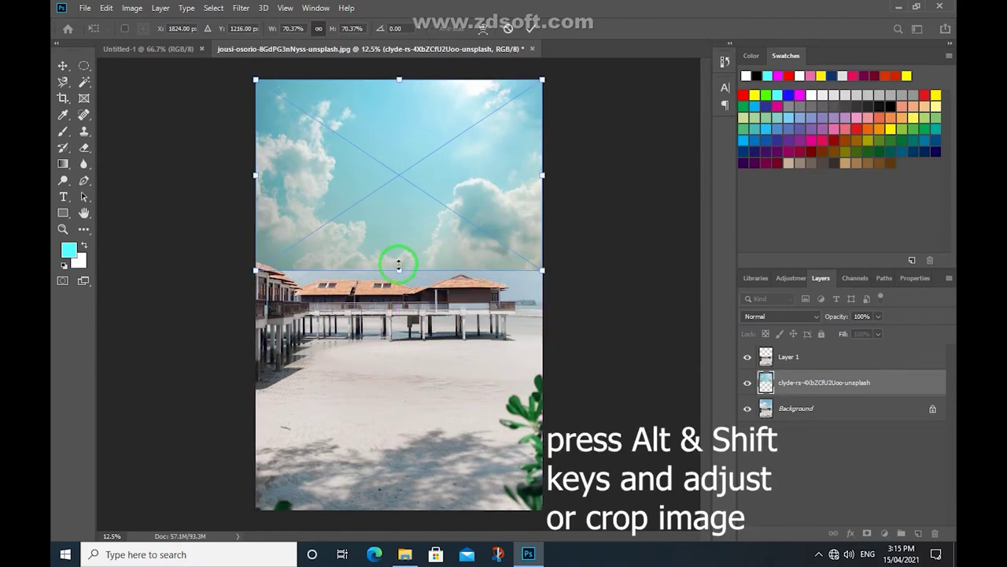
{"action": "left_click_drag", "start_coordinate": [399, 268], "coordinate": [406, 304]}
{"action": "left_click", "coordinate": [62, 66]}
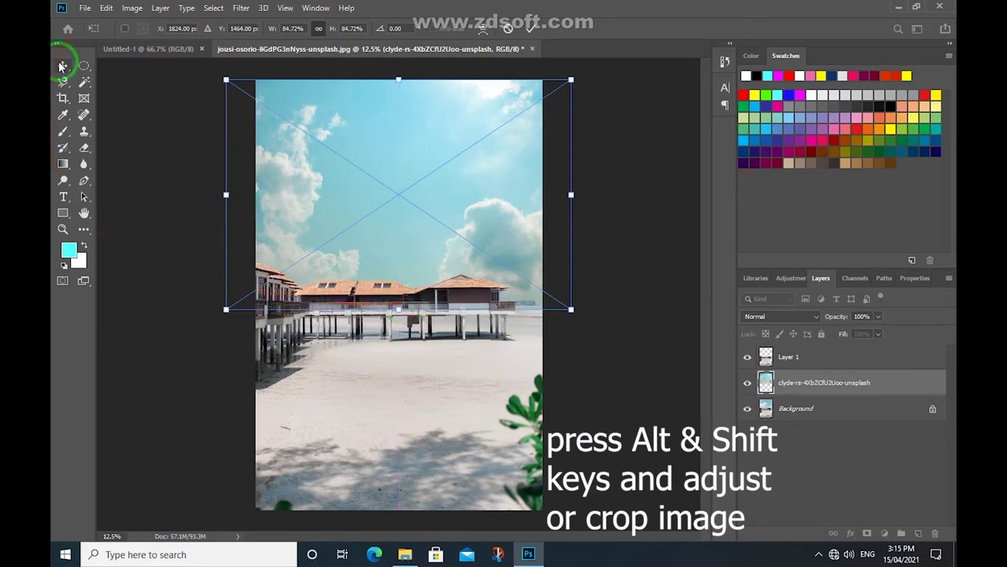
{"action": "key", "text": "Return"}
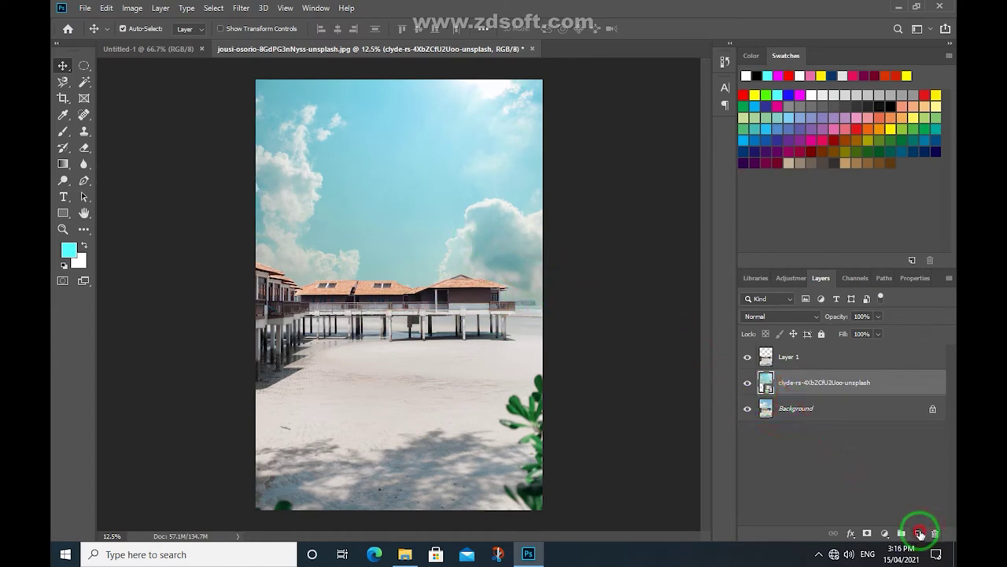
{"action": "left_click", "coordinate": [920, 533]}
{"action": "left_click_drag", "start_coordinate": [800, 380], "coordinate": [804, 409]}
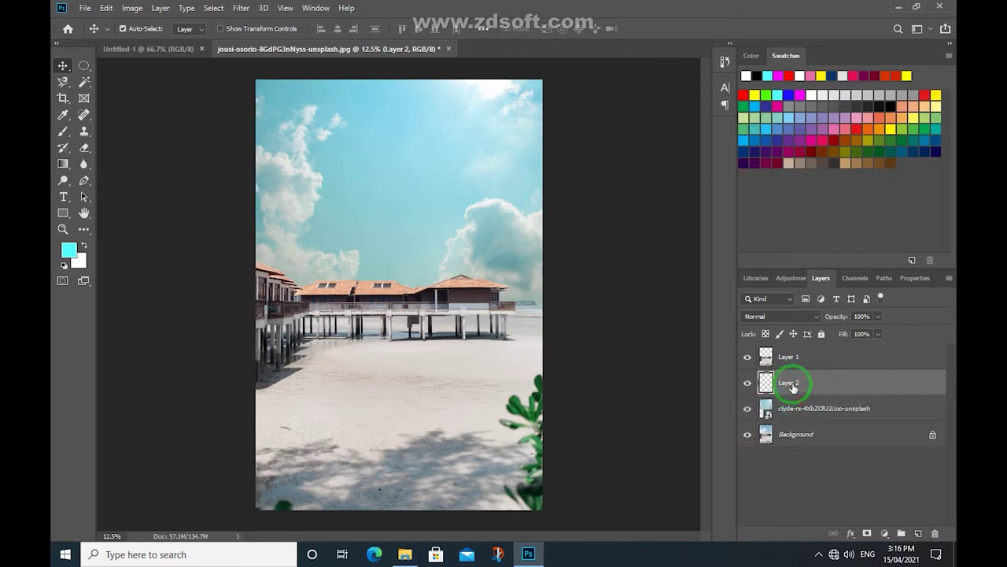
Drag the dewang-gupta pink-purple sunset photo from the images folder onto the beach canvas.
{"action": "left_click", "coordinate": [404, 554]}
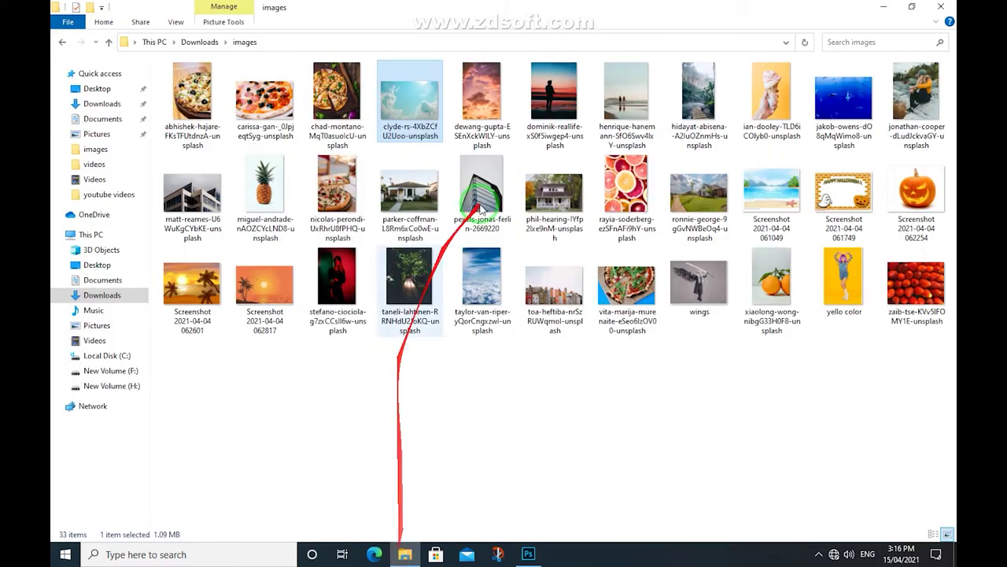
{"action": "mouse_move", "coordinate": [467, 95]}
{"action": "left_mouse_down"}
{"action": "mouse_move", "coordinate": [409, 224]}
{"action": "mouse_move", "coordinate": [386, 172]}
{"action": "left_mouse_up"}
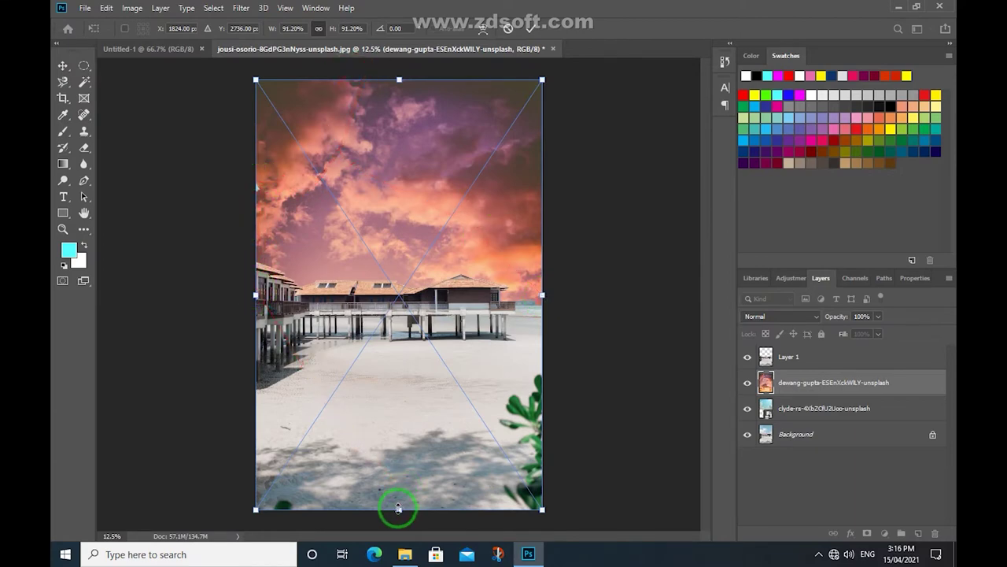
Shorten the sunset sky and raise it to the top, then close the photo without saving.
{"action": "left_click_drag", "start_coordinate": [399, 504], "coordinate": [399, 470]}
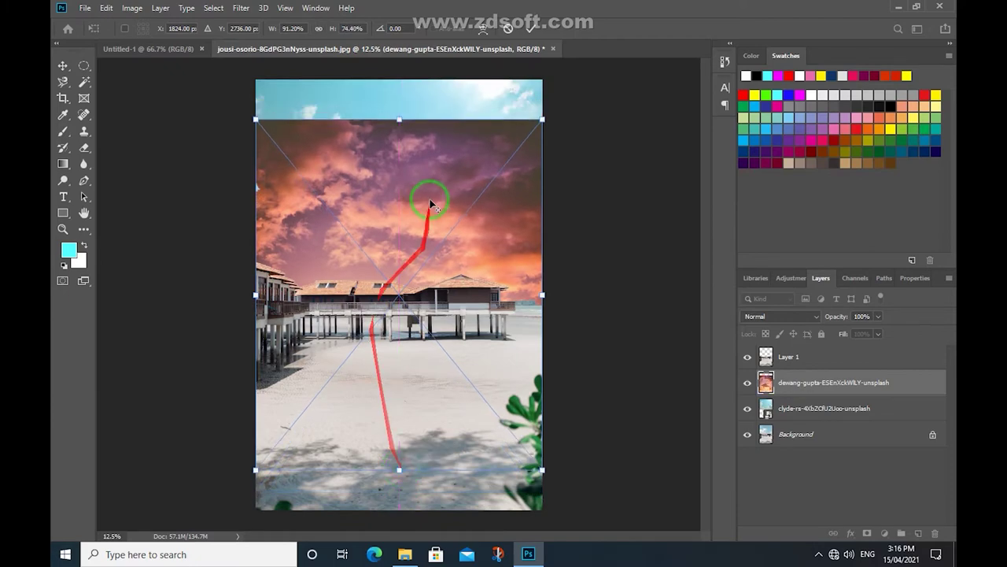
{"action": "left_click_drag", "start_coordinate": [431, 183], "coordinate": [421, 126]}
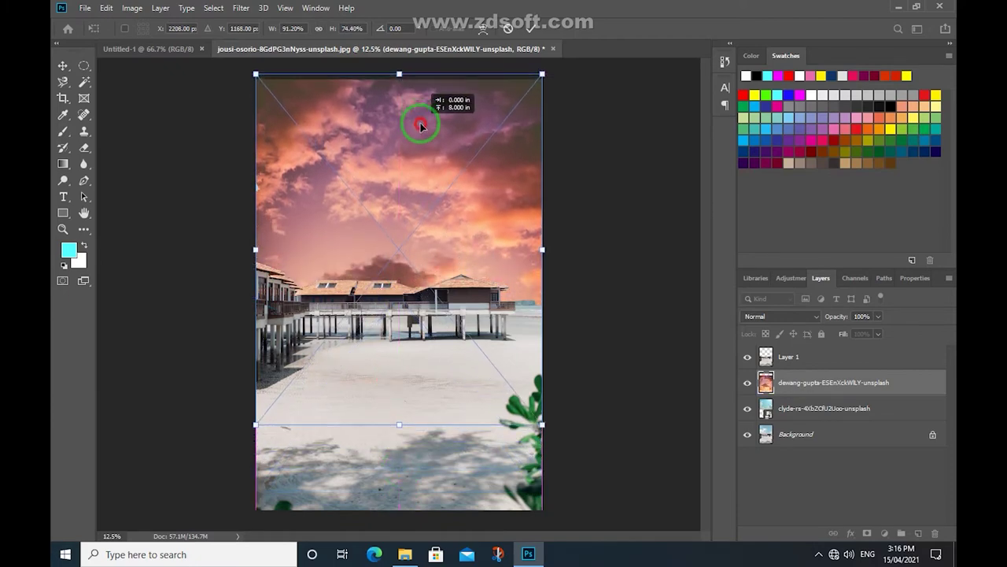
{"action": "left_click_drag", "start_coordinate": [421, 126], "coordinate": [422, 123]}
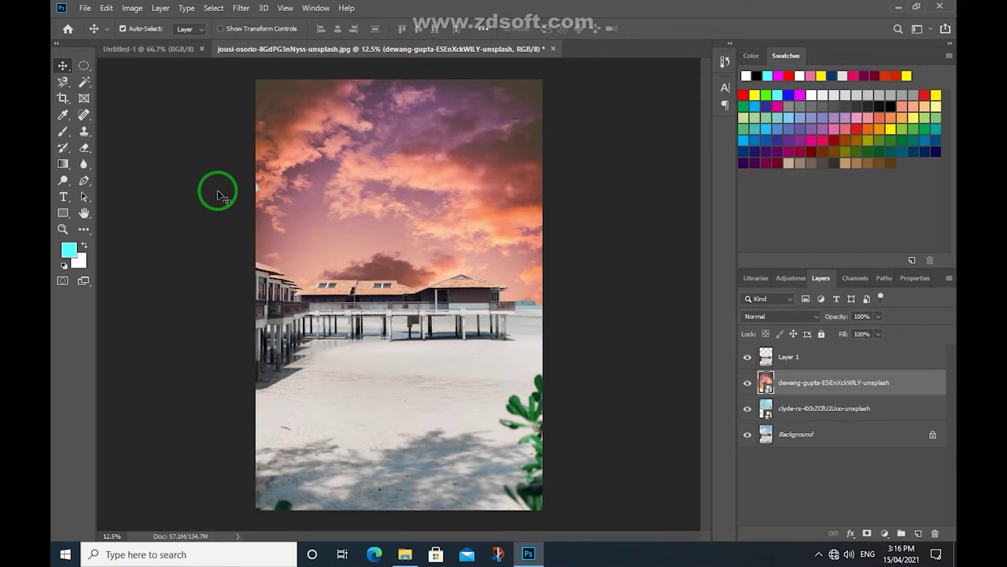
{"action": "left_click", "coordinate": [551, 50]}
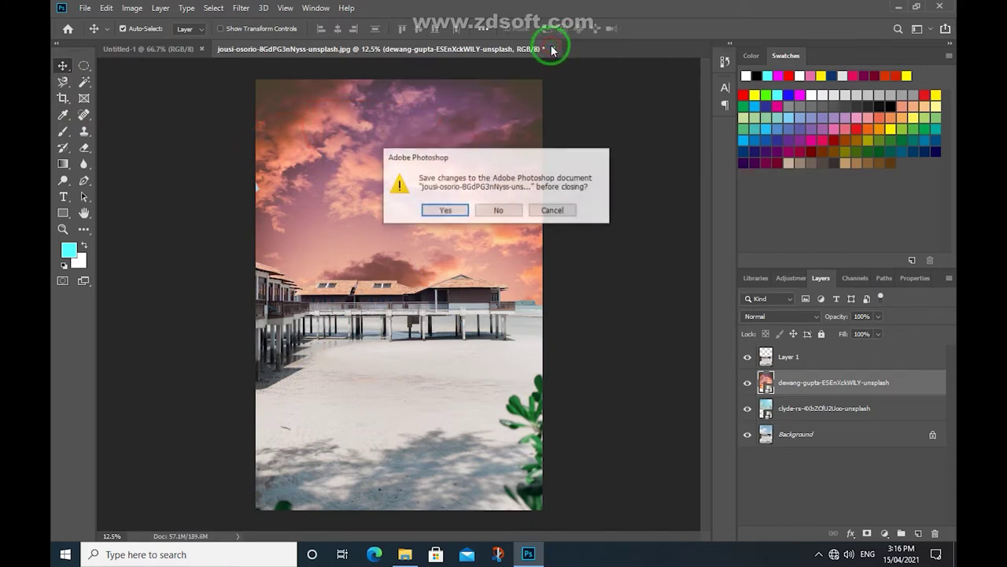
{"action": "left_click", "coordinate": [500, 210]}
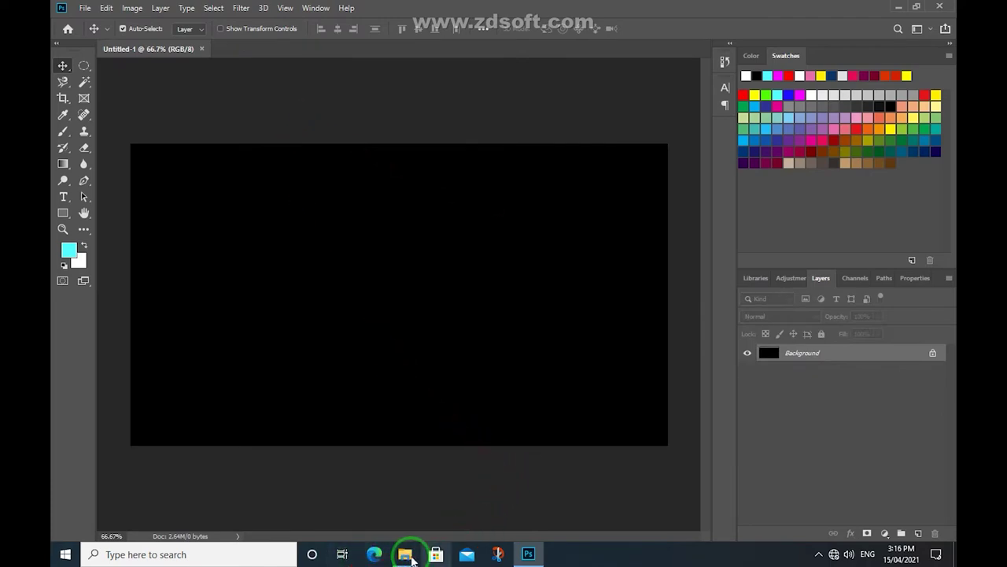
Go back to Downloads and drag the 30daysreplay-germany photo into Photoshop.
{"action": "left_click", "coordinate": [406, 554]}
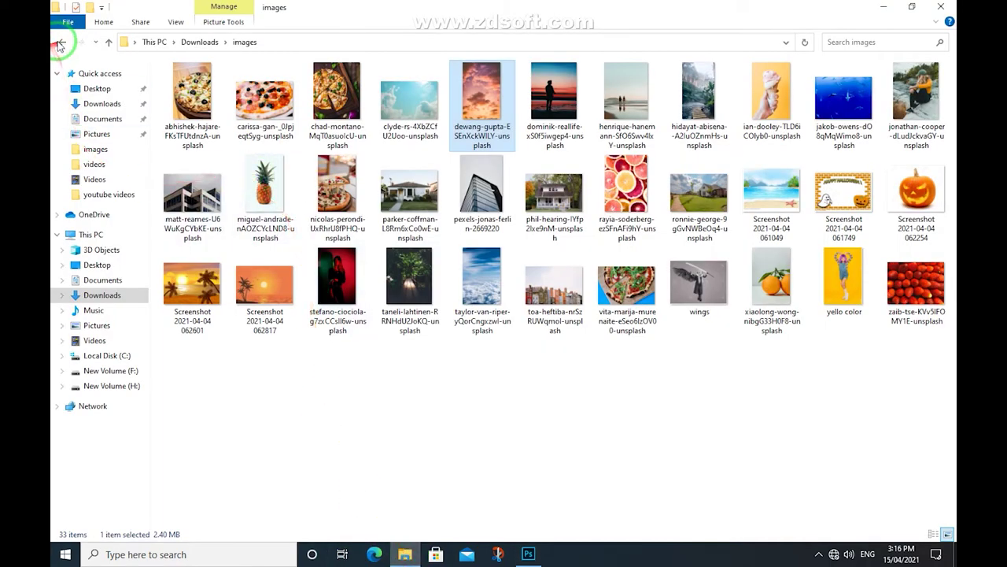
{"action": "left_click", "coordinate": [61, 42]}
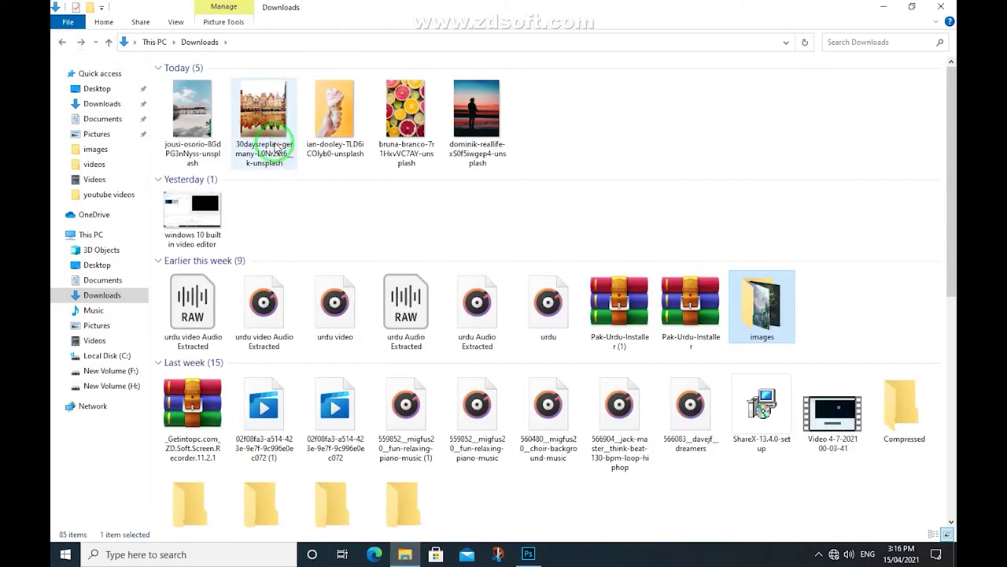
{"action": "mouse_move", "coordinate": [263, 110]}
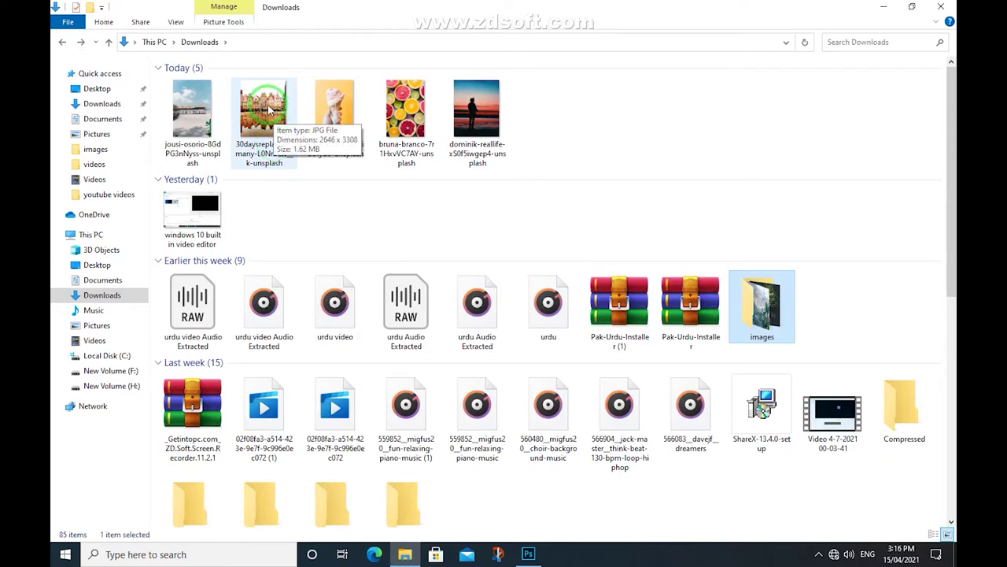
{"action": "mouse_move", "coordinate": [268, 110]}
{"action": "left_mouse_down"}
{"action": "mouse_move", "coordinate": [462, 410]}
{"action": "mouse_move", "coordinate": [257, 46]}
{"action": "left_mouse_up"}
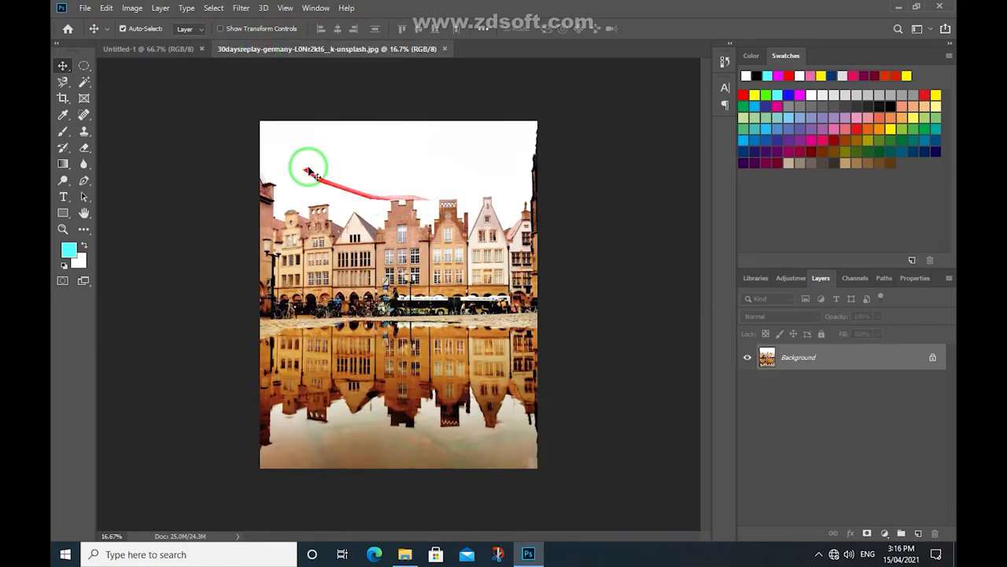
Magic Wand-select the white sky, invert it, and copy the buildings onto Layer 1.
{"action": "left_click", "coordinate": [85, 84]}
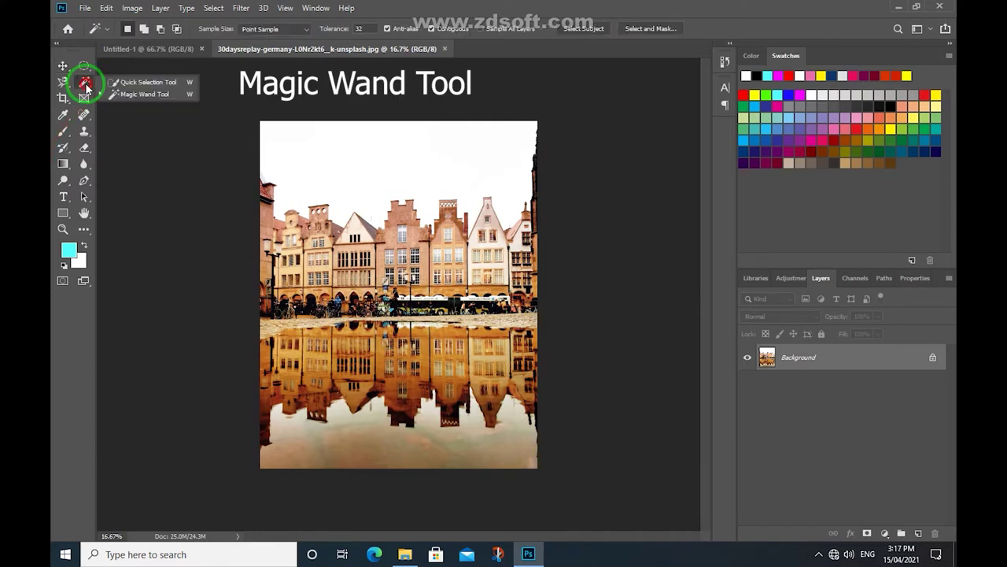
{"action": "left_click", "coordinate": [139, 96]}
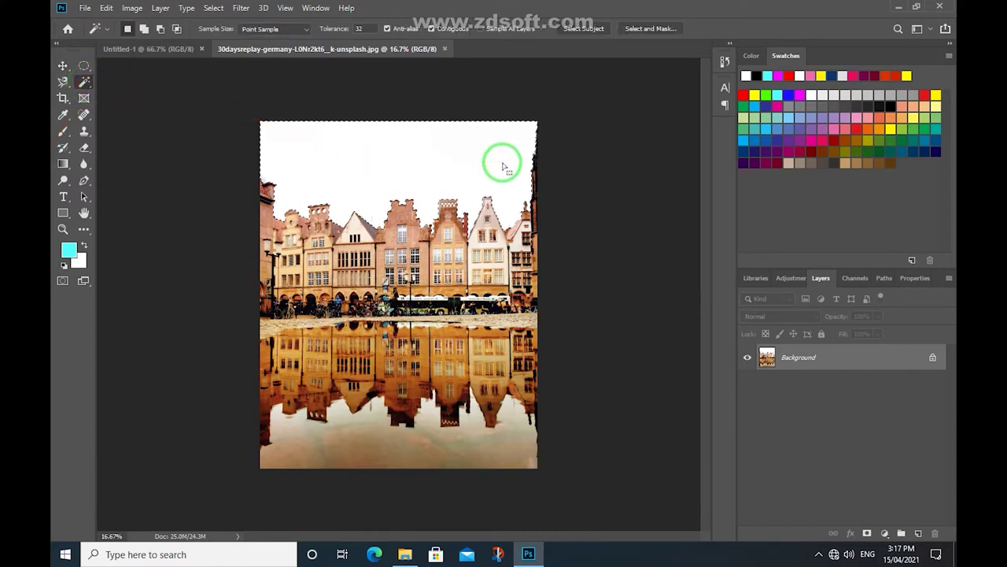
{"action": "right_click", "coordinate": [462, 158]}
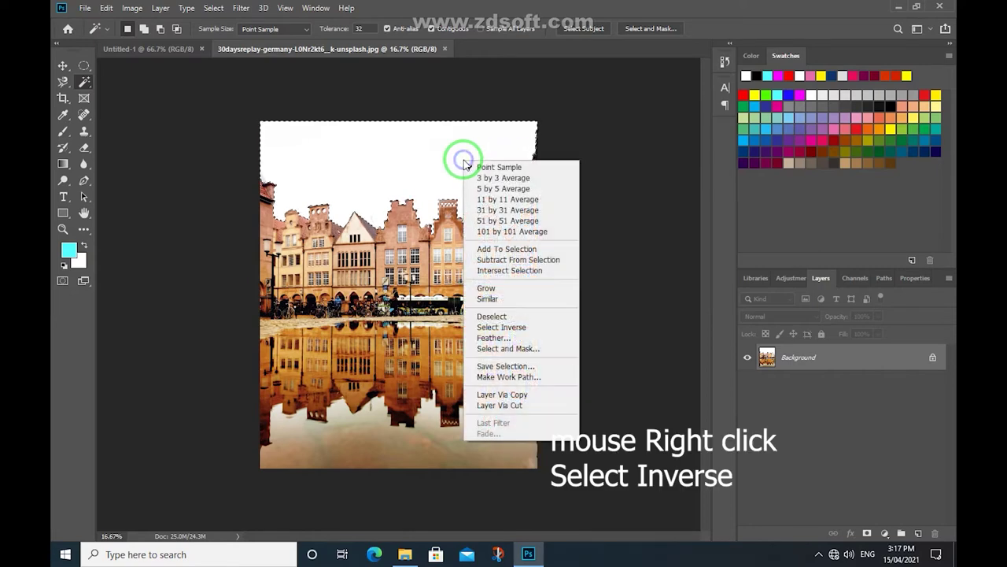
{"action": "left_click", "coordinate": [540, 328]}
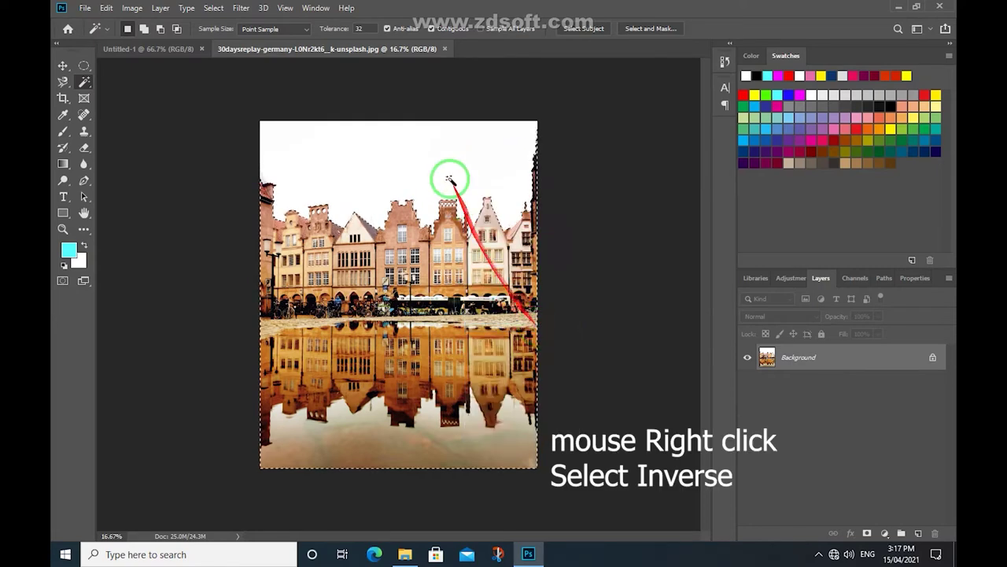
{"action": "right_click", "coordinate": [443, 164]}
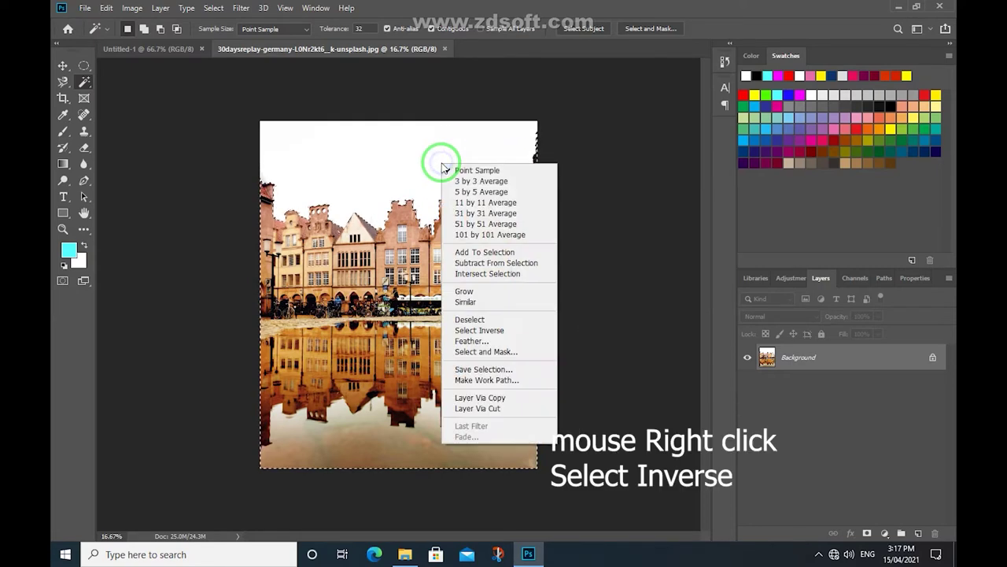
{"action": "left_click", "coordinate": [511, 398]}
Check the cutout, then add an empty layer below Layer 1 and return to File Explorer.
{"action": "left_click", "coordinate": [748, 384]}
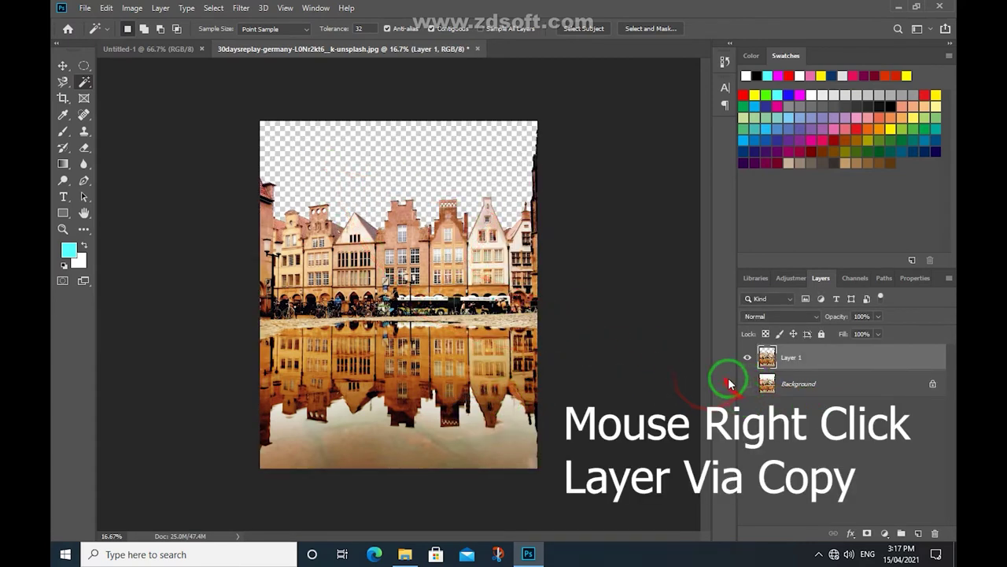
{"action": "left_click", "coordinate": [747, 386]}
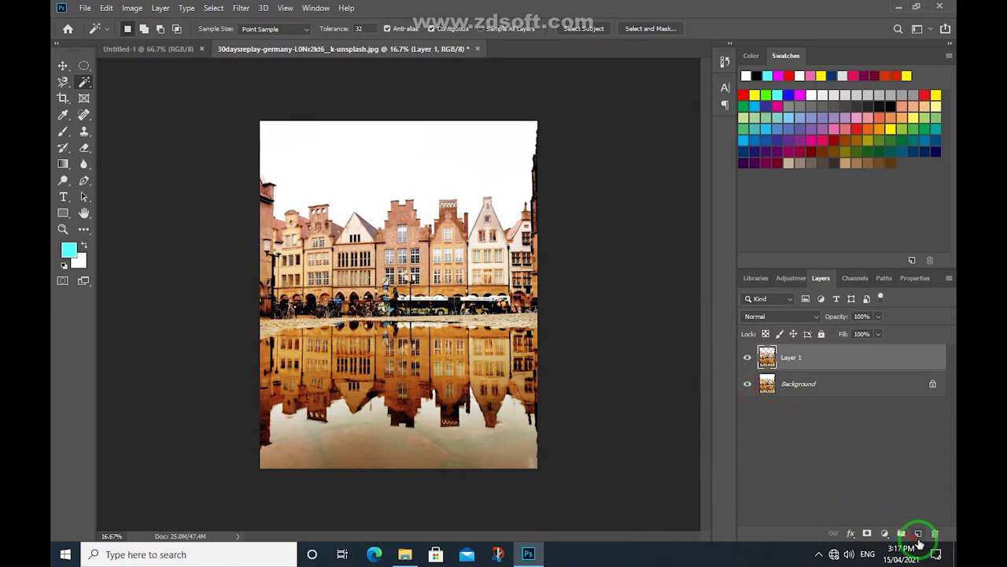
{"action": "left_click", "coordinate": [919, 535]}
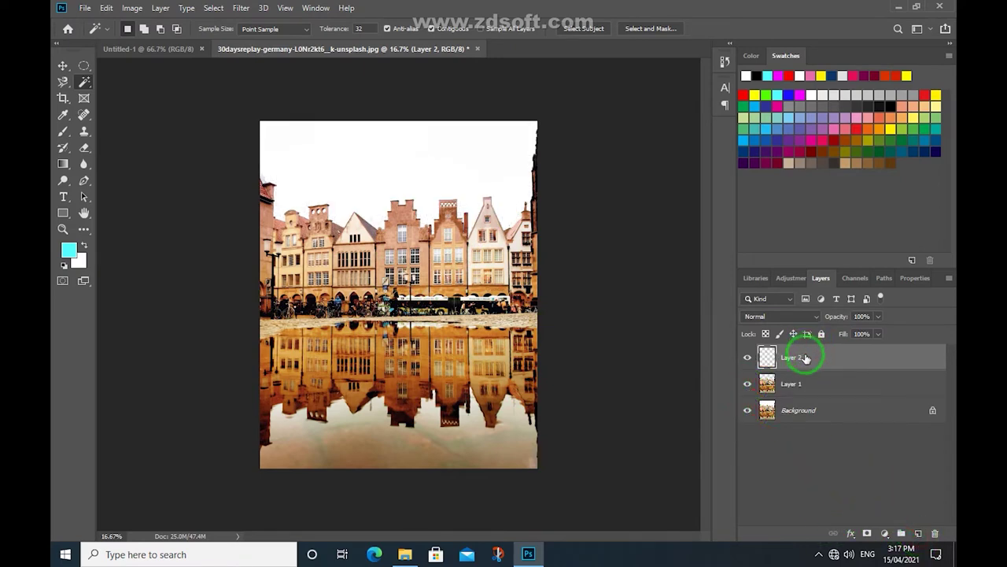
{"action": "left_click_drag", "start_coordinate": [805, 358], "coordinate": [805, 387]}
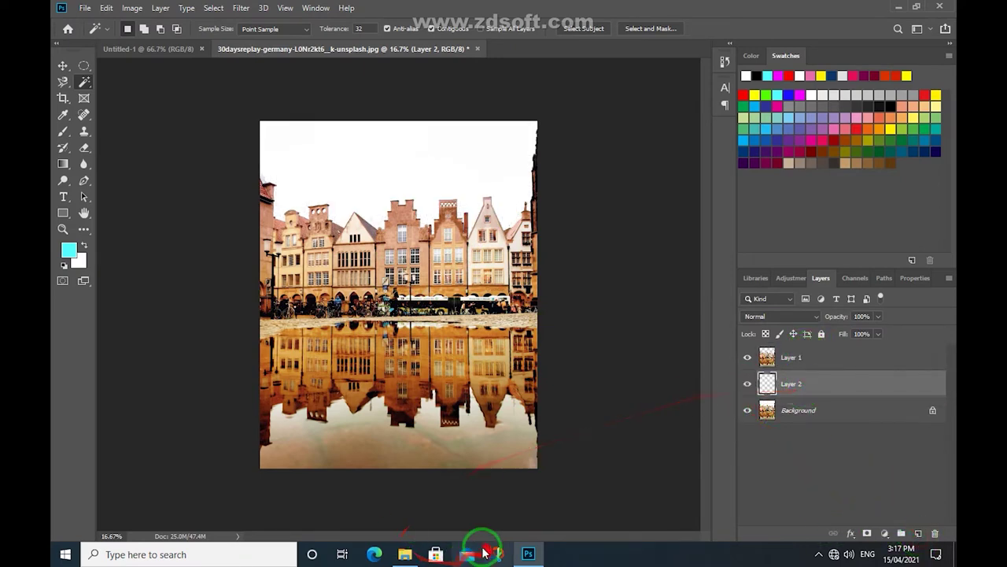
{"action": "left_click", "coordinate": [405, 553]}
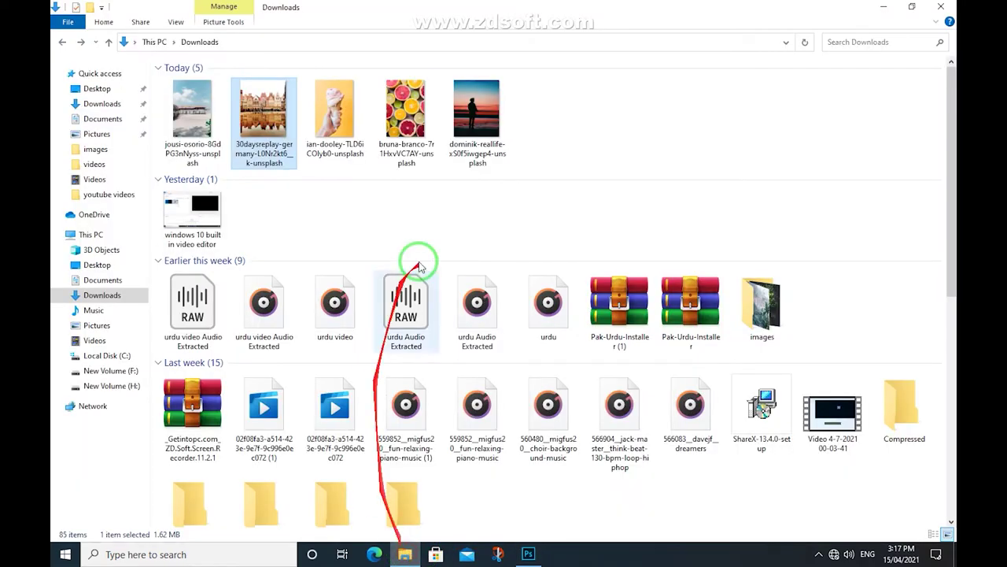
Bring the taylor-van-riper blue cloudy sky photo from the images folder into the German photo document.
{"action": "double_click", "coordinate": [747, 298]}
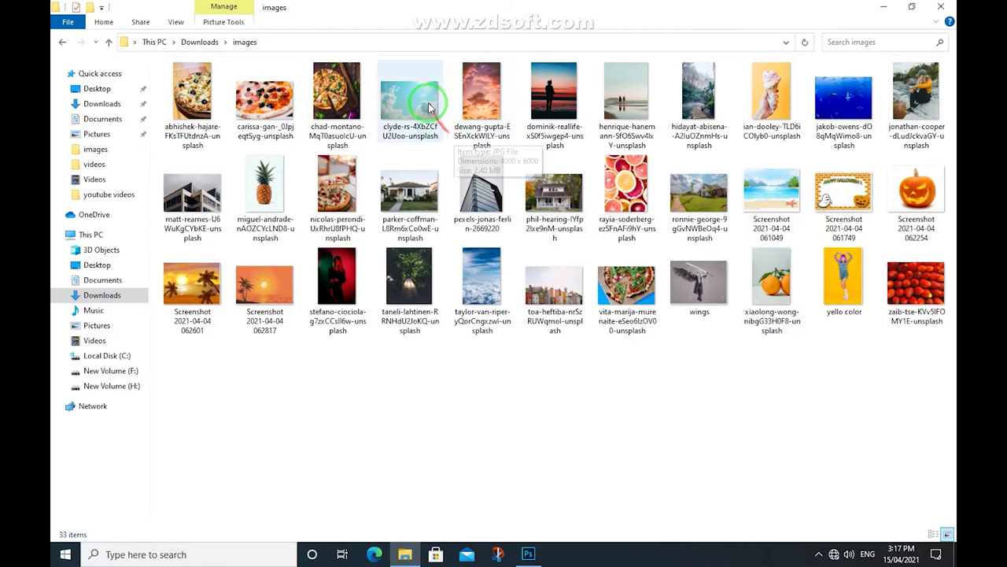
{"action": "mouse_move", "coordinate": [425, 103]}
{"action": "left_mouse_down"}
{"action": "mouse_move", "coordinate": [438, 183]}
{"action": "mouse_move", "coordinate": [450, 168]}
{"action": "left_mouse_up"}
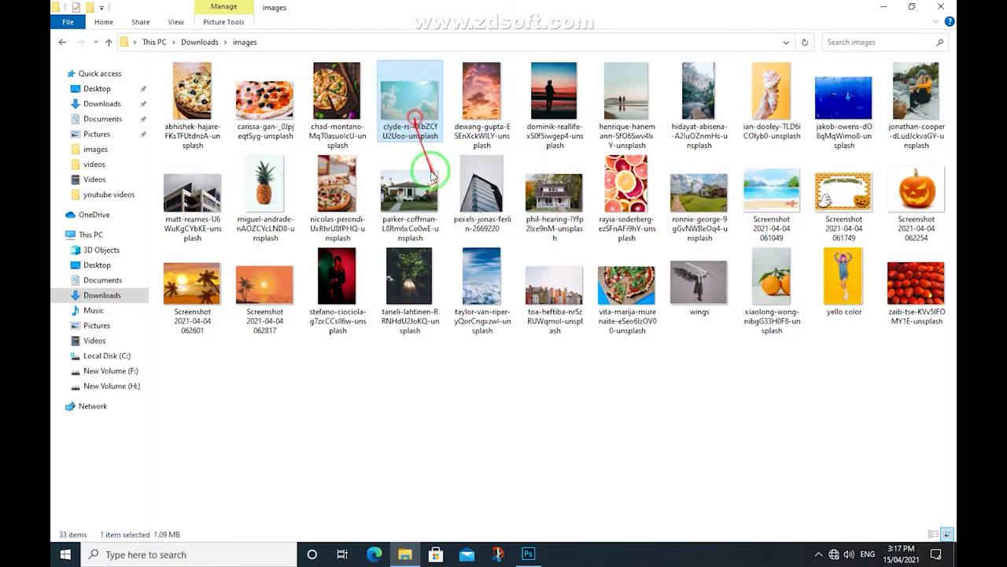
{"action": "mouse_move", "coordinate": [482, 276]}
{"action": "left_mouse_down"}
{"action": "mouse_move", "coordinate": [532, 554]}
{"action": "mouse_move", "coordinate": [401, 163]}
{"action": "left_mouse_up"}
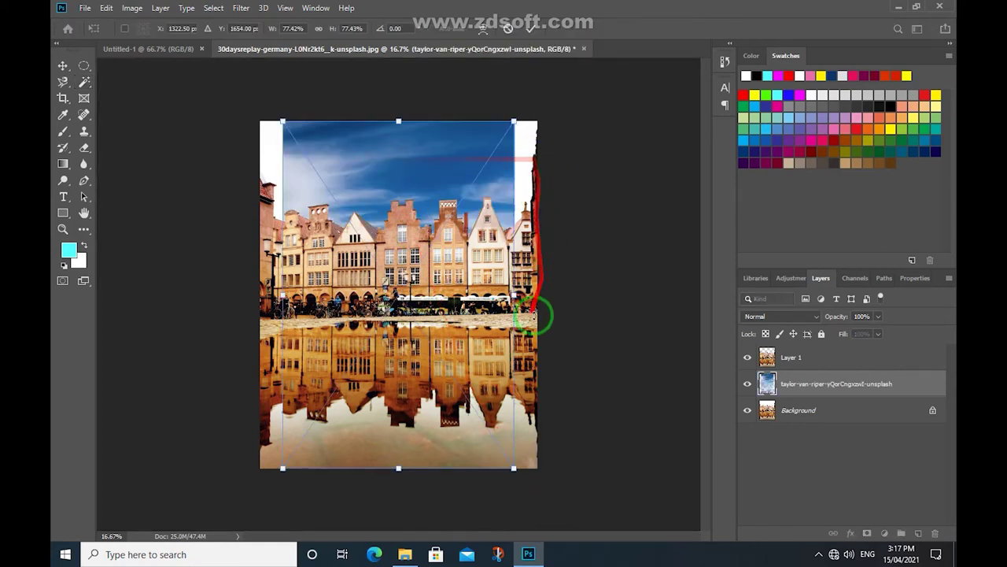
Widen the taylor-van-riper cloud layer, raise it above the rooftops, and commit the transform.
{"action": "left_click_drag", "start_coordinate": [513, 294], "coordinate": [536, 294]}
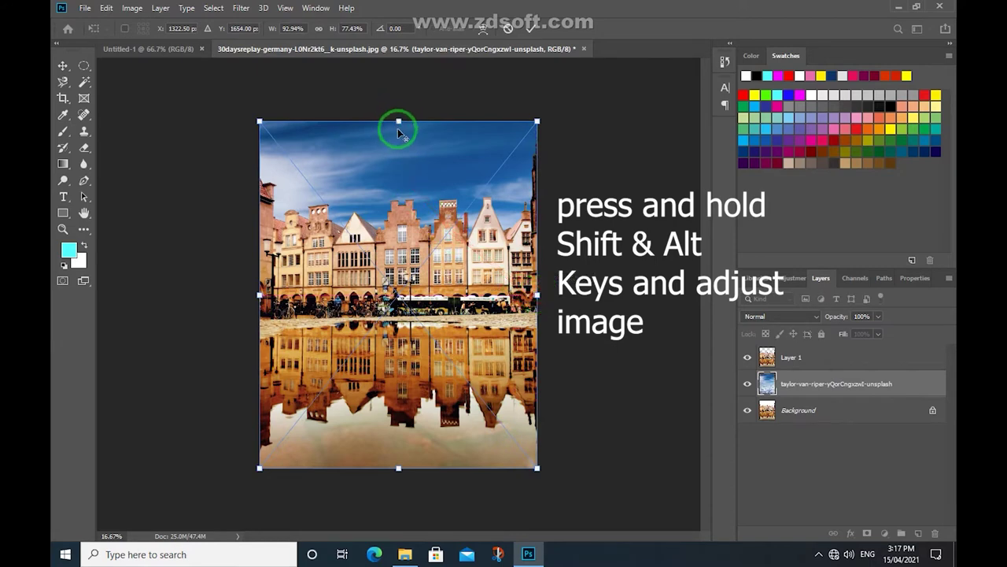
{"action": "left_click_drag", "start_coordinate": [401, 149], "coordinate": [405, 115]}
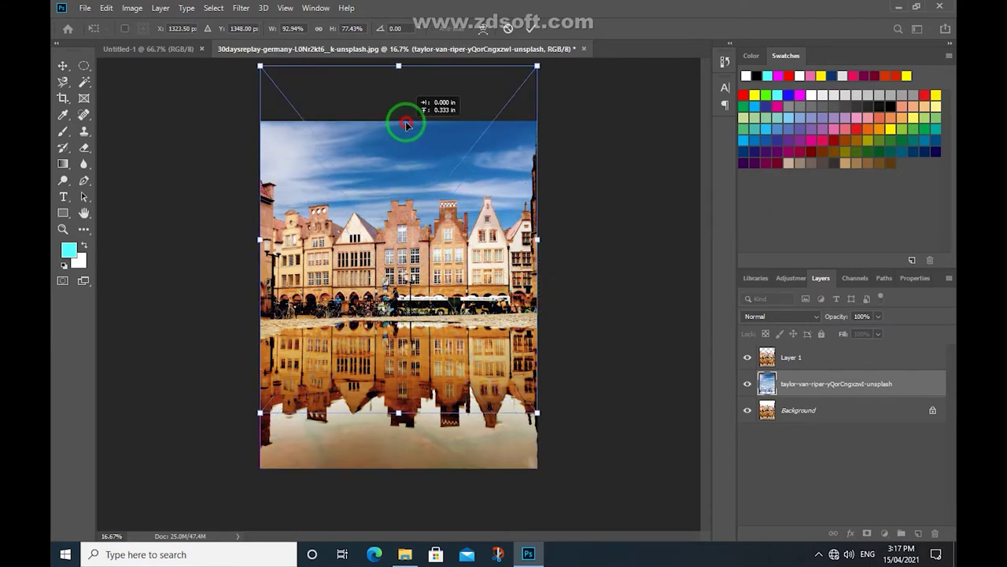
{"action": "left_click_drag", "start_coordinate": [407, 165], "coordinate": [406, 143]}
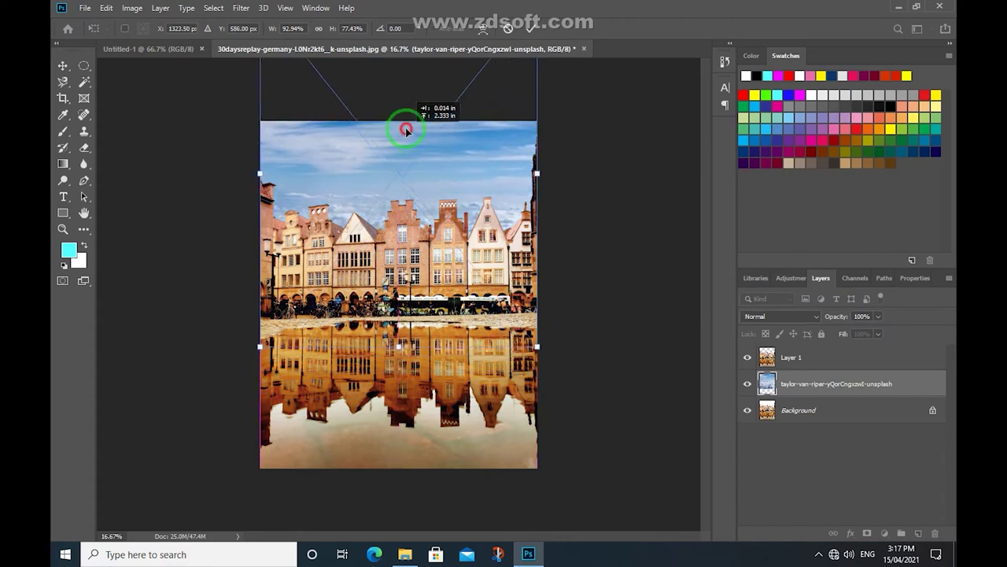
{"action": "left_click_drag", "start_coordinate": [406, 143], "coordinate": [405, 124]}
{"action": "left_click_drag", "start_coordinate": [410, 160], "coordinate": [413, 135]}
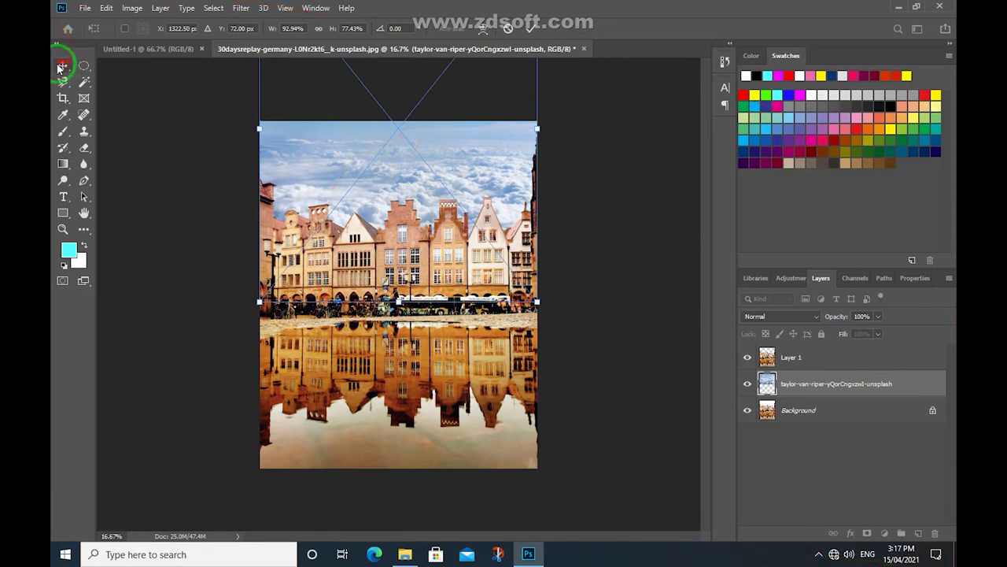
{"action": "left_click", "coordinate": [200, 250]}
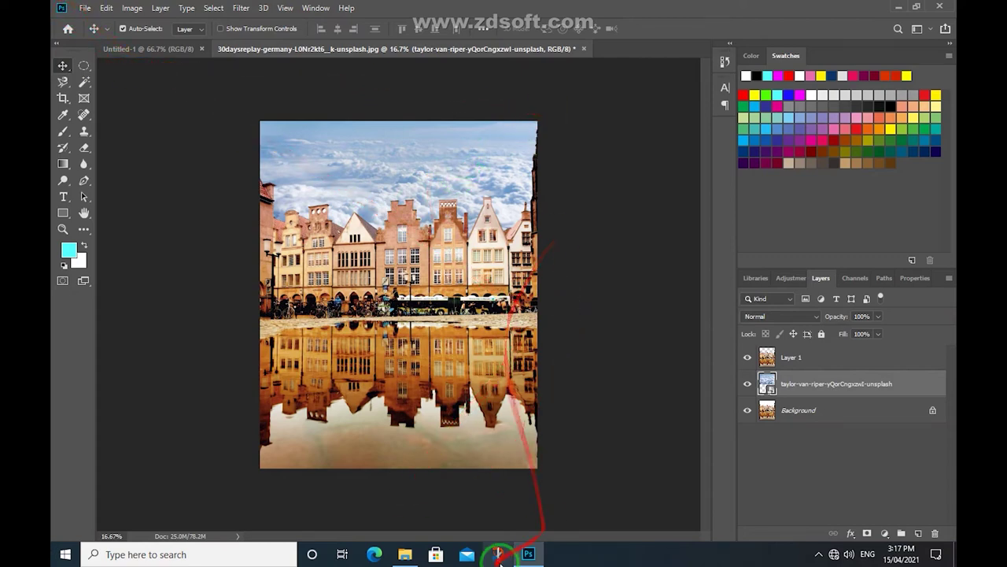
Open the miguel-andrade pineapple photo from the images folder as its own Photoshop document.
{"action": "left_click", "coordinate": [405, 554]}
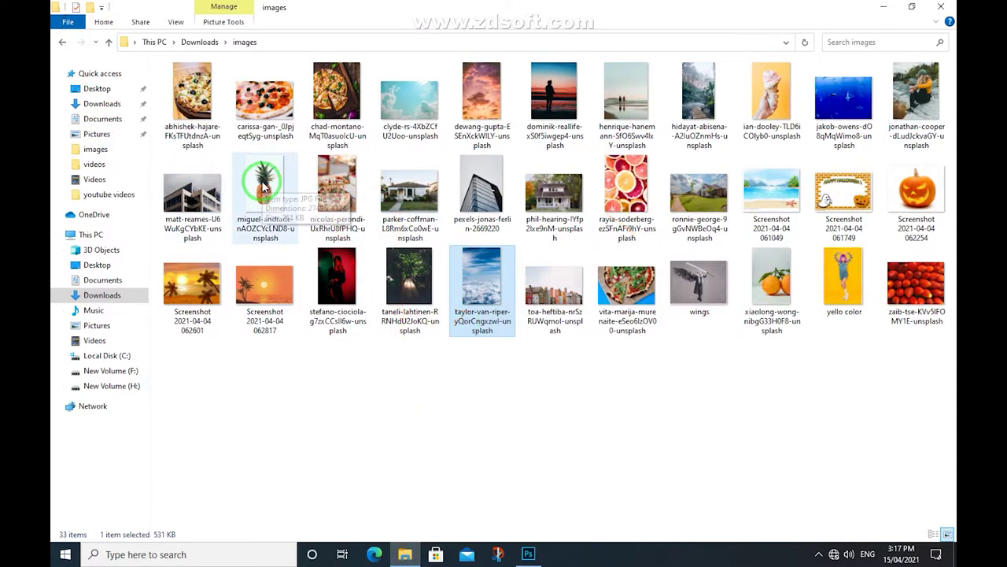
{"action": "left_click_drag", "start_coordinate": [263, 185], "coordinate": [523, 515]}
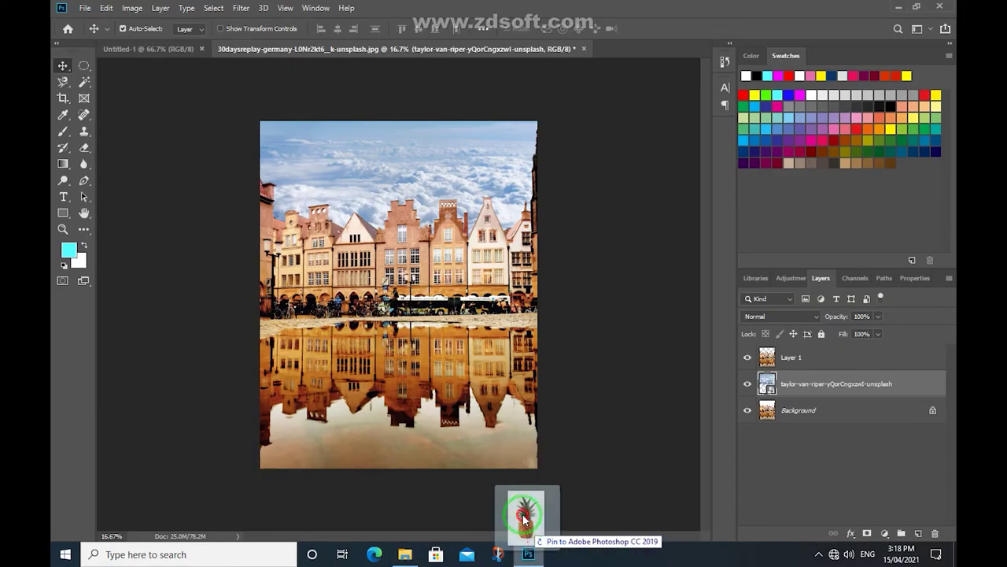
{"action": "left_click_drag", "start_coordinate": [523, 515], "coordinate": [619, 50]}
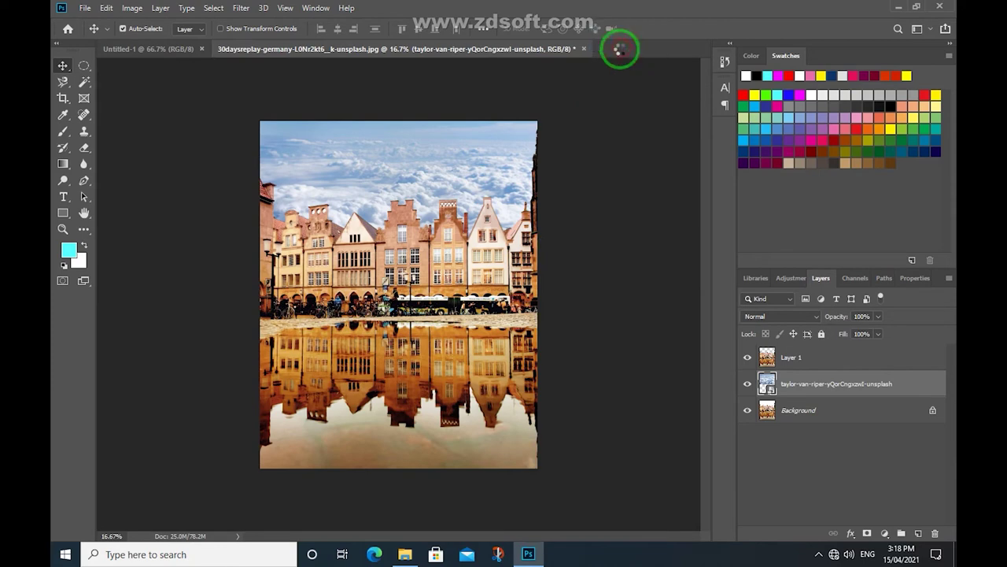
Select the pineapple by inverting a colour selection and copy it onto its own layer.
{"action": "right_click", "coordinate": [84, 83]}
{"action": "left_click", "coordinate": [139, 94]}
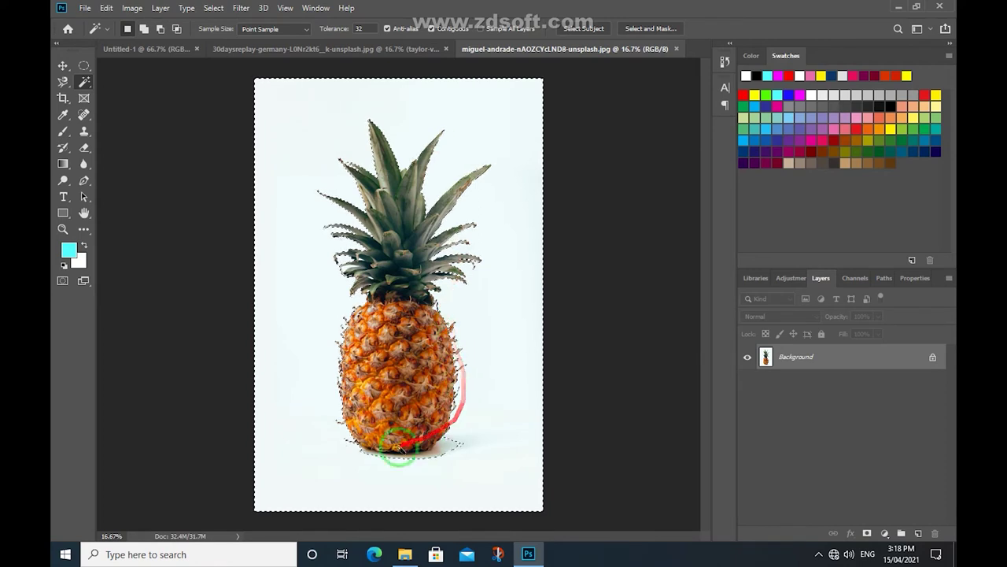
{"action": "right_click", "coordinate": [481, 243]}
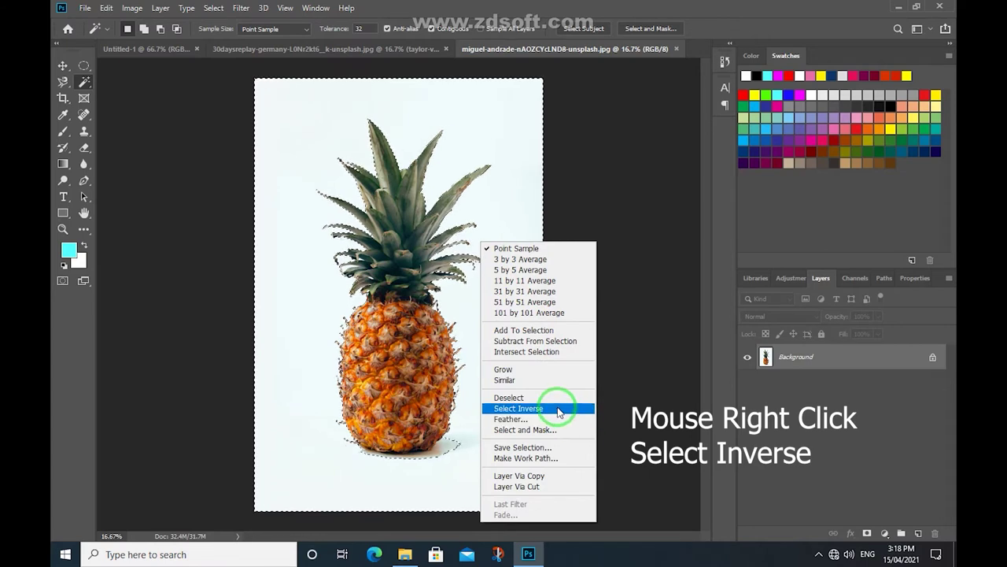
{"action": "left_click", "coordinate": [562, 409]}
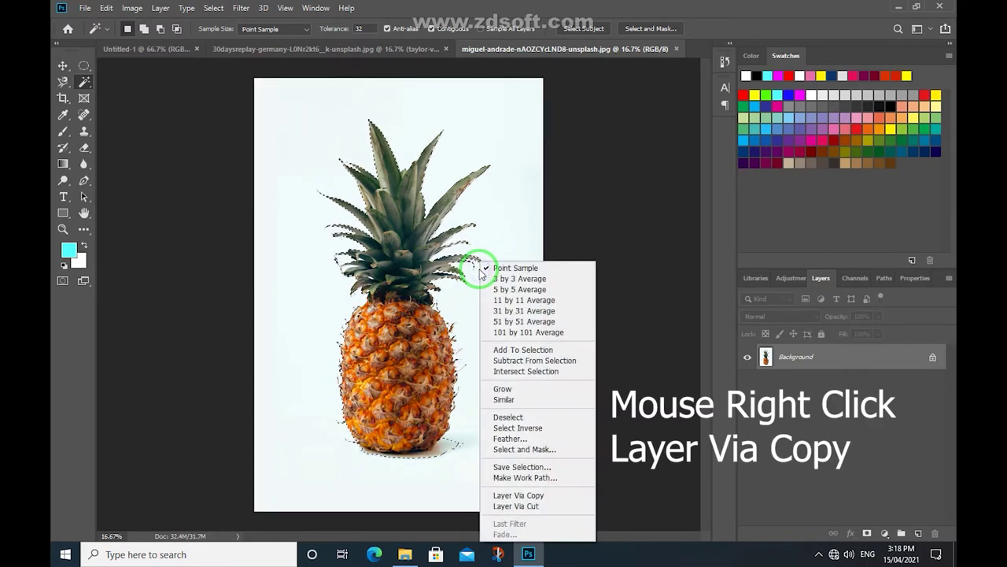
{"action": "left_click", "coordinate": [559, 495]}
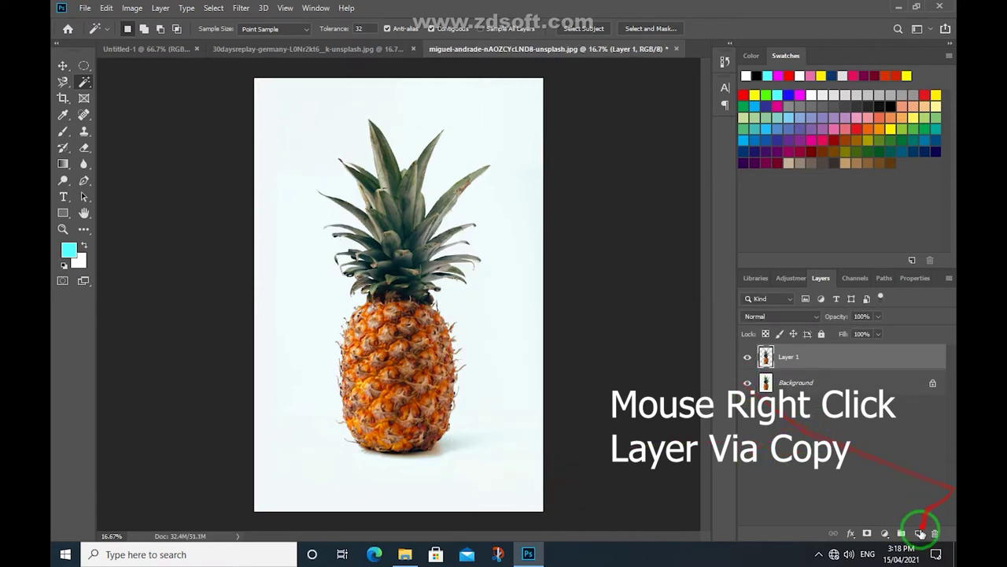
Add an empty new layer and place it beneath the pineapple layer.
{"action": "left_click", "coordinate": [917, 534]}
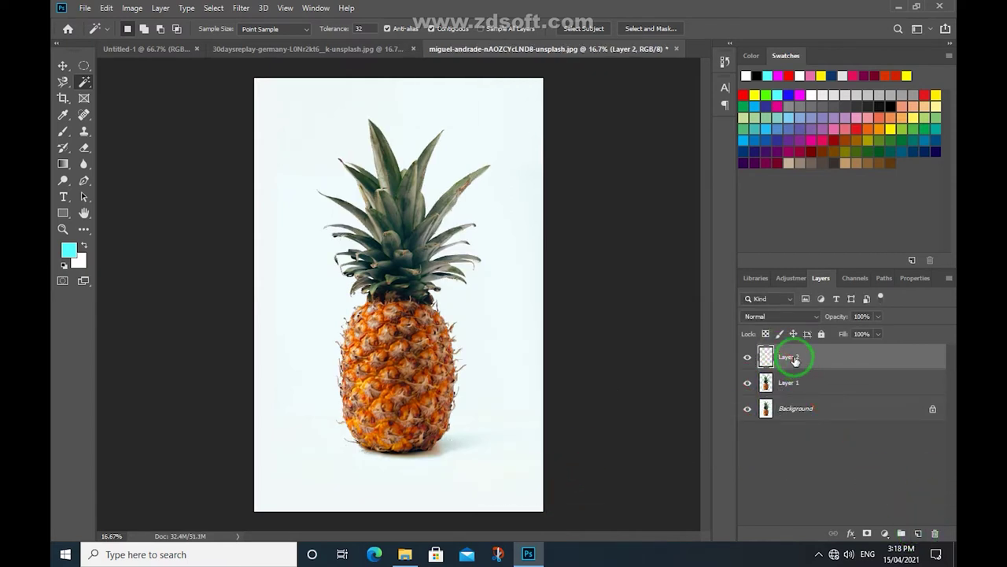
{"action": "left_click_drag", "start_coordinate": [795, 359], "coordinate": [797, 383]}
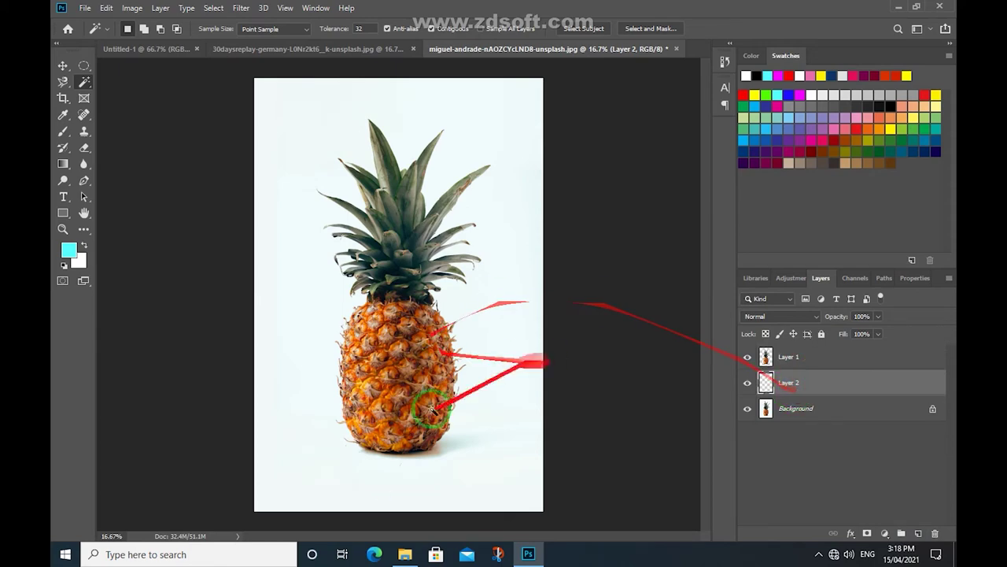
{"action": "left_click", "coordinate": [405, 554]}
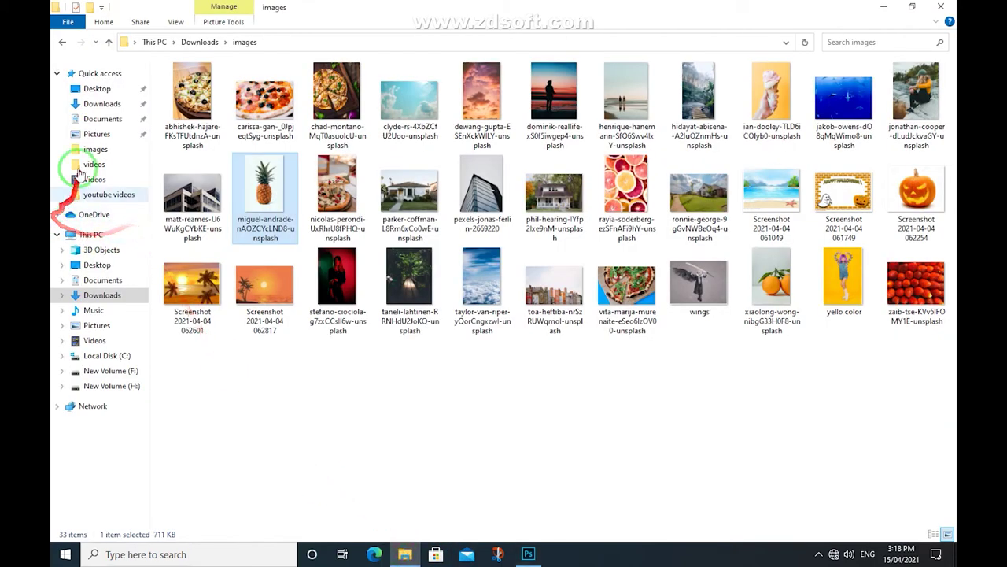
Place the bruna-branco citrus photo from Downloads into the pineapple document as a new layer.
{"action": "left_click", "coordinate": [63, 41]}
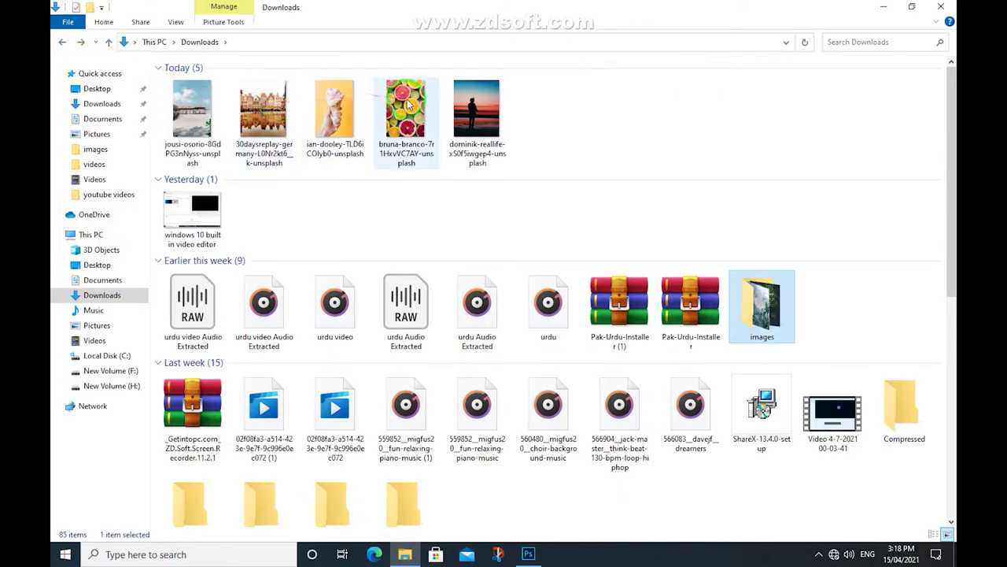
{"action": "mouse_move", "coordinate": [406, 115]}
{"action": "left_mouse_down"}
{"action": "mouse_move", "coordinate": [519, 559]}
{"action": "mouse_move", "coordinate": [412, 289]}
{"action": "left_mouse_up"}
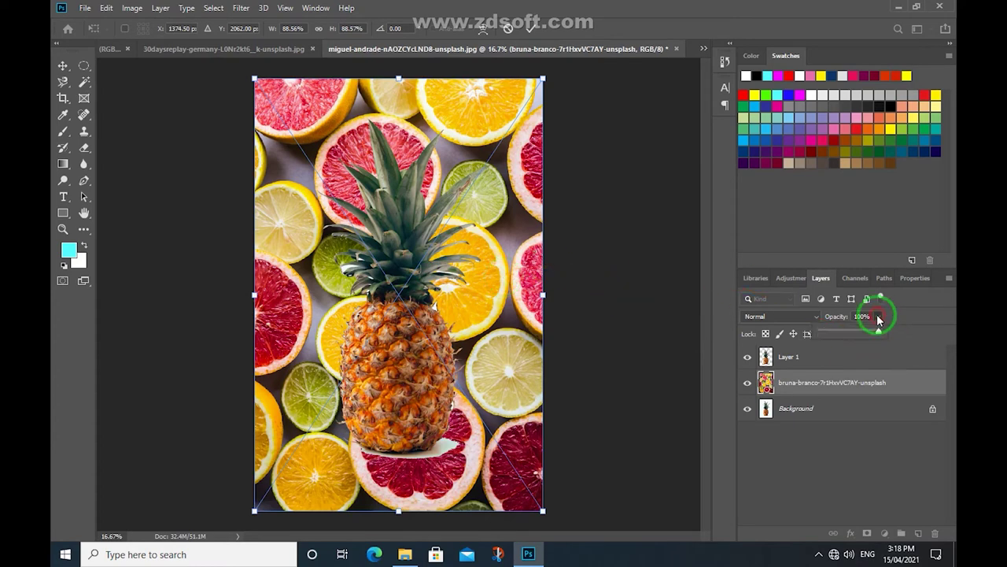
Set the citrus layer's opacity to 49% and commit its placement.
{"action": "left_click_drag", "start_coordinate": [859, 335], "coordinate": [850, 334]}
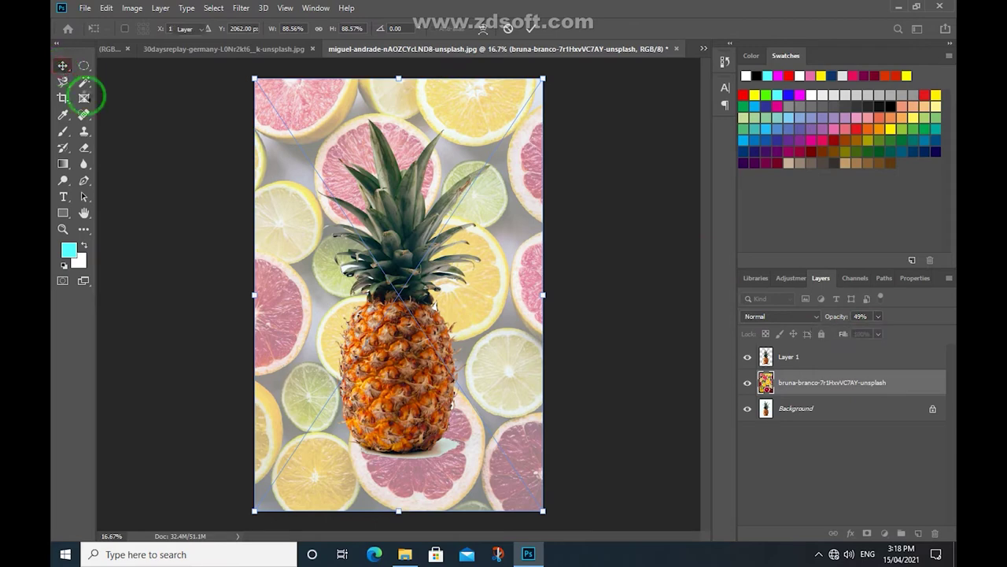
{"action": "key", "text": "Return"}
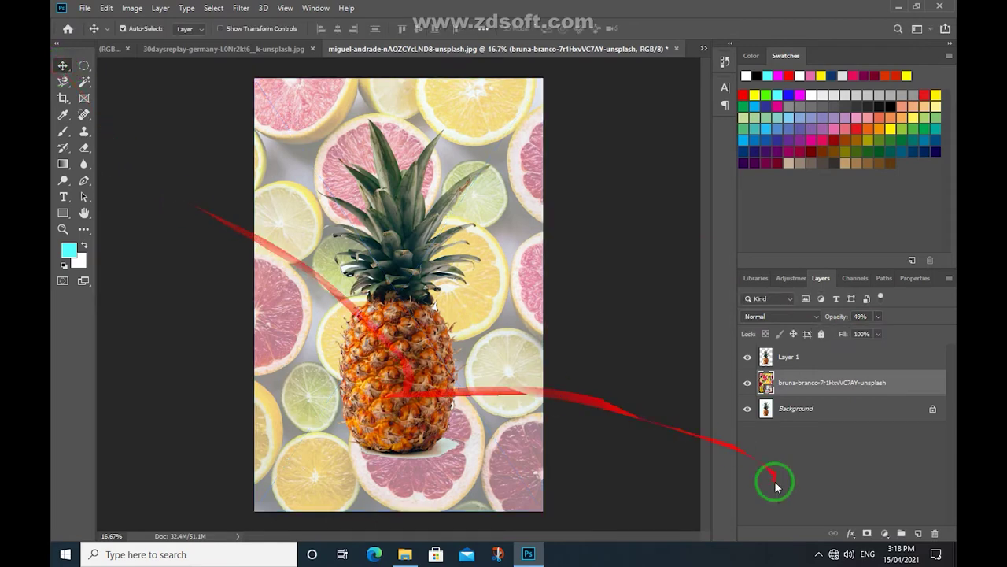
{"action": "left_click", "coordinate": [820, 555]}
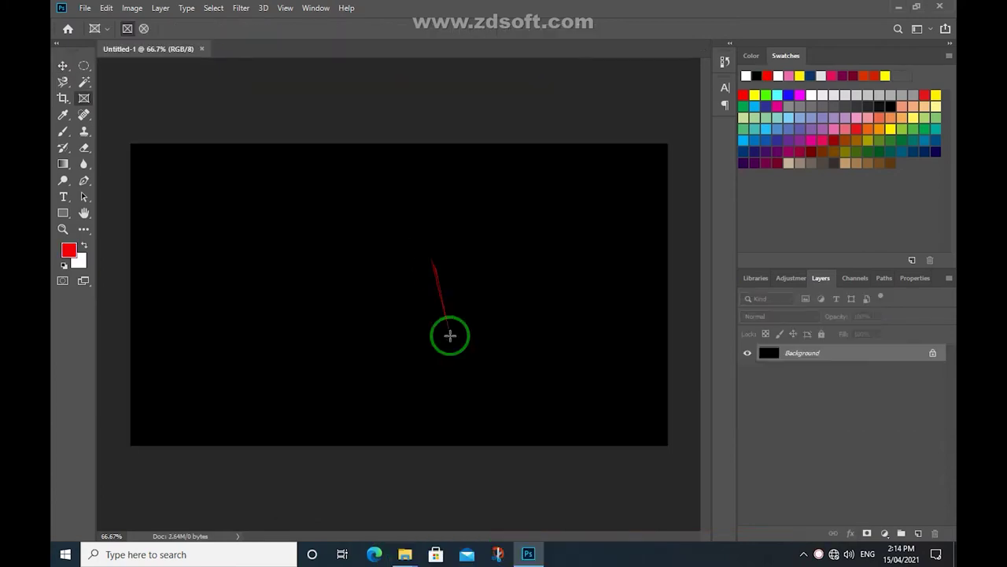
Open the ian-dooley ice-cream cone photo from the images folder in Photoshop.
{"action": "mouse_move", "coordinate": [404, 554]}
{"action": "left_click", "coordinate": [383, 520]}
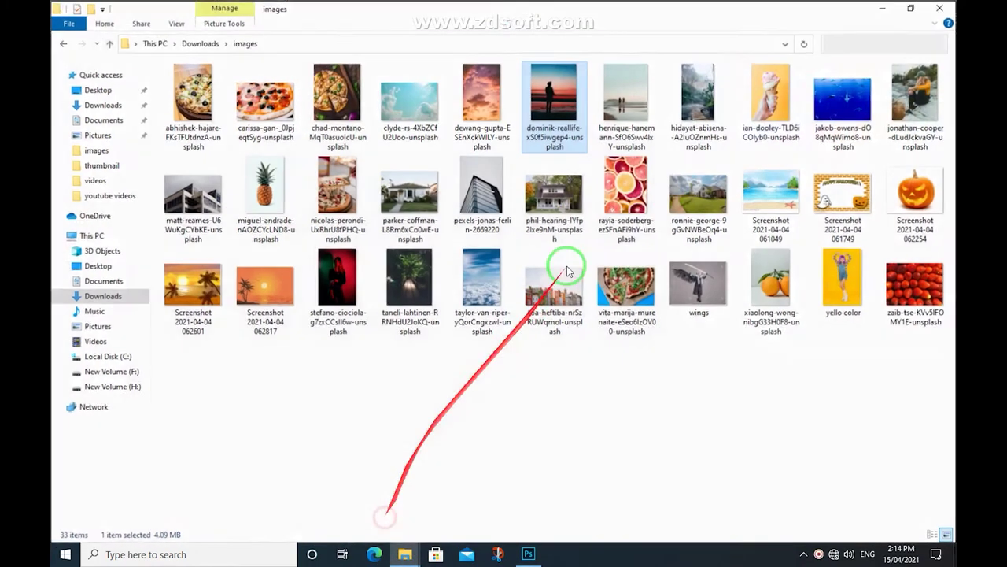
{"action": "mouse_move", "coordinate": [771, 98]}
{"action": "left_mouse_down"}
{"action": "mouse_move", "coordinate": [540, 507]}
{"action": "mouse_move", "coordinate": [268, 51]}
{"action": "left_mouse_up"}
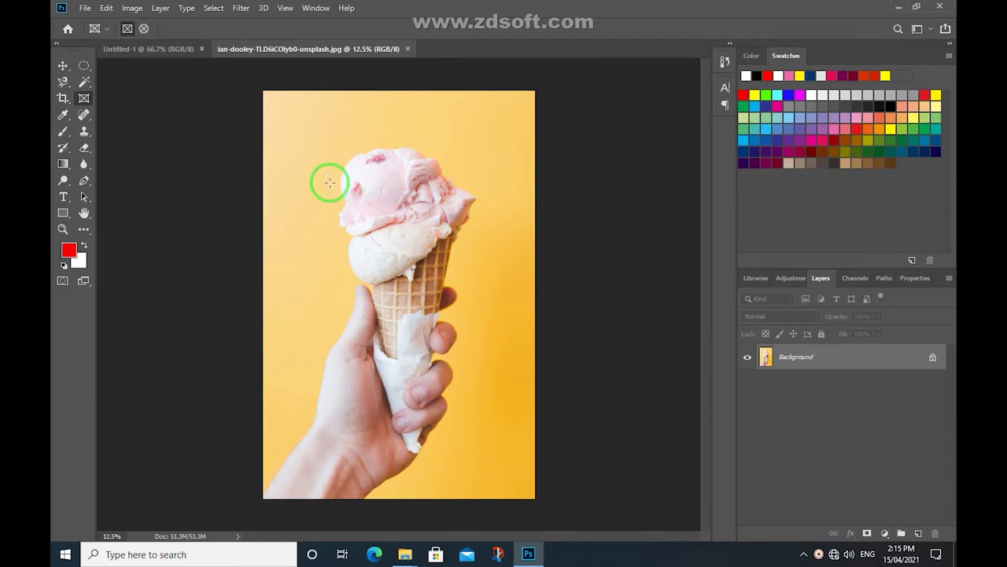
Select all of the yellow background around the ice-cream cone and hand with the Magic Wand.
{"action": "left_click", "coordinate": [85, 82]}
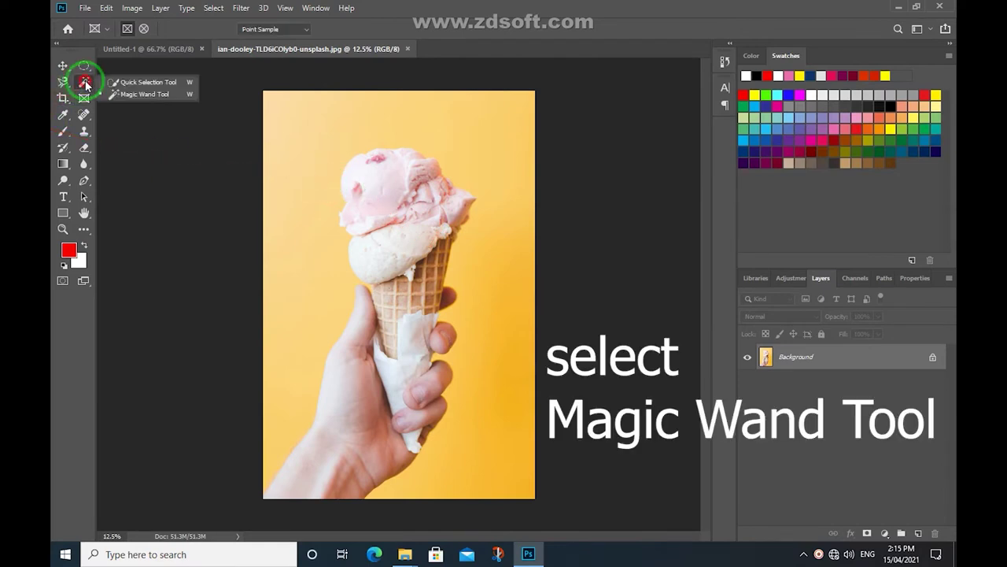
{"action": "left_click", "coordinate": [158, 95]}
{"action": "left_click", "coordinate": [325, 123]}
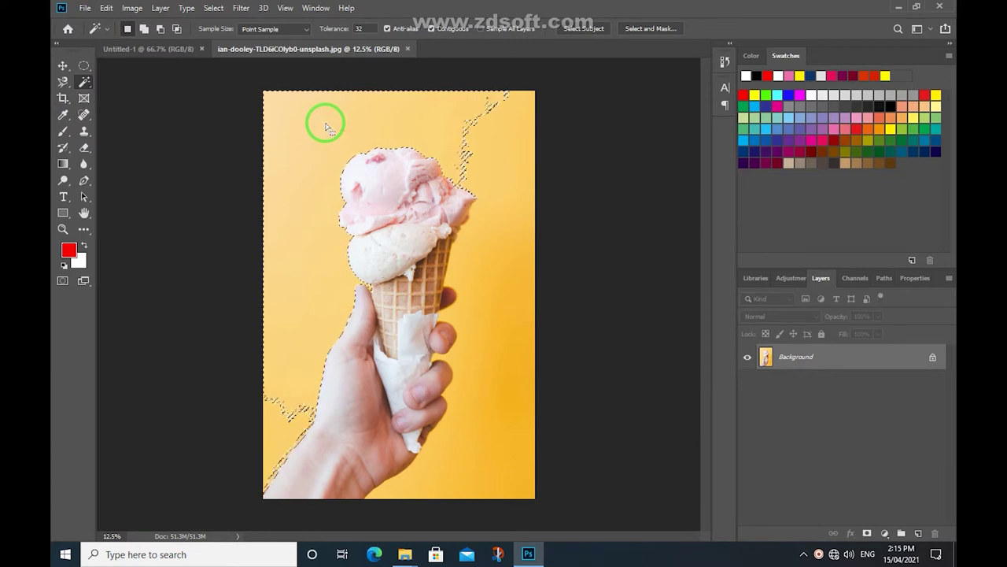
{"action": "left_click", "coordinate": [293, 406], "text": "shift"}
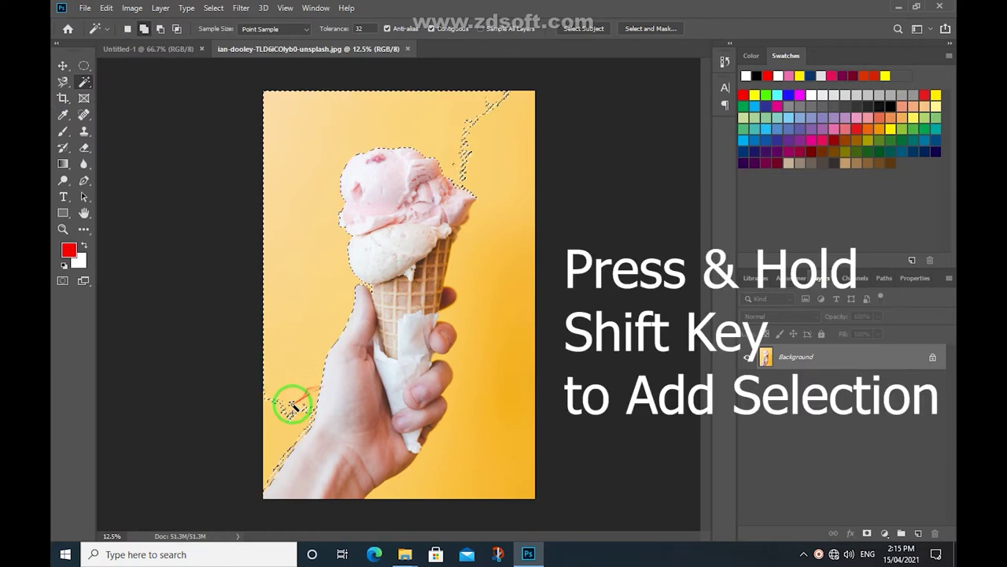
{"action": "left_click", "coordinate": [269, 463], "text": "shift"}
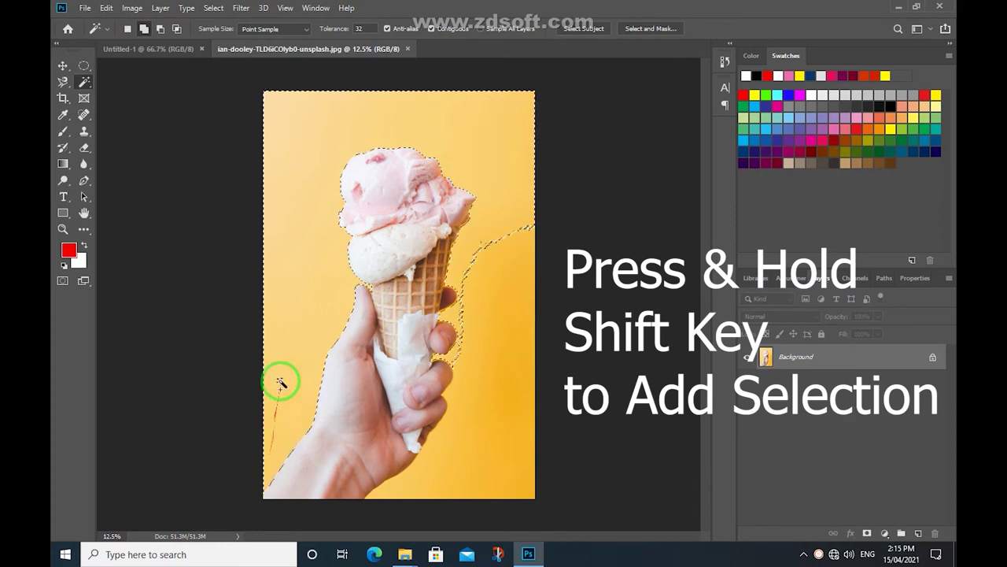
{"action": "left_click", "coordinate": [498, 219], "text": "shift"}
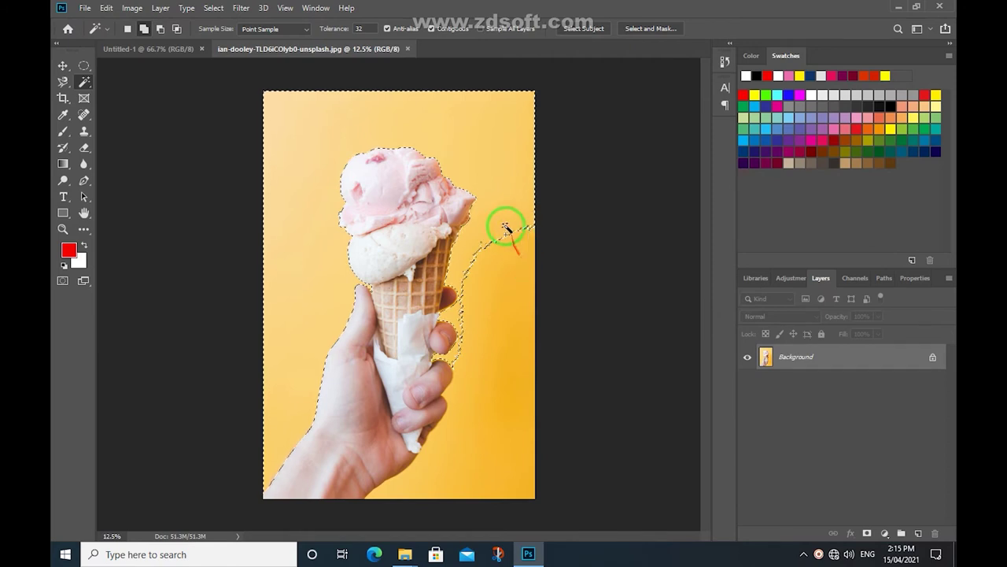
{"action": "left_click", "coordinate": [518, 304], "text": "shift"}
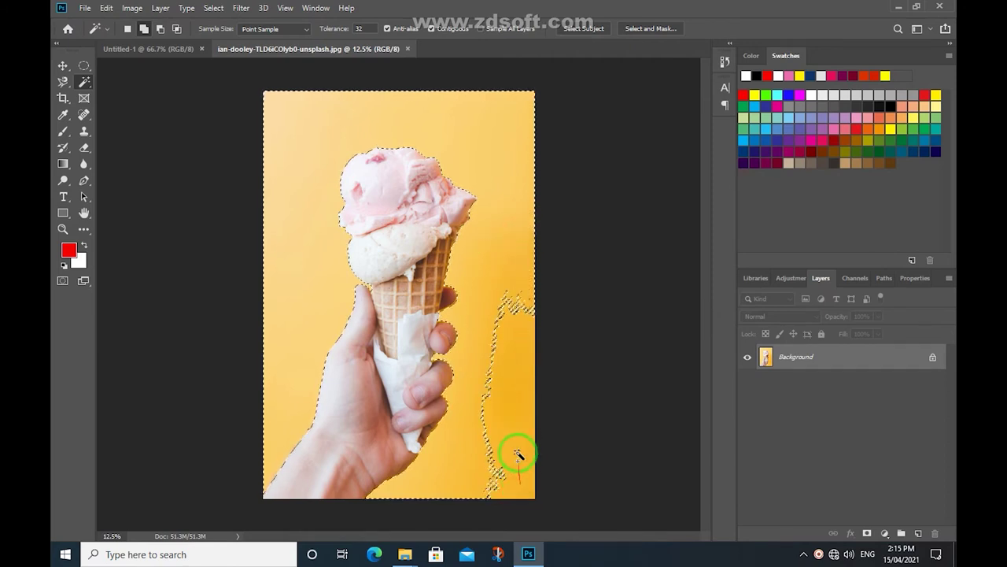
{"action": "left_click", "coordinate": [551, 471], "text": "shift"}
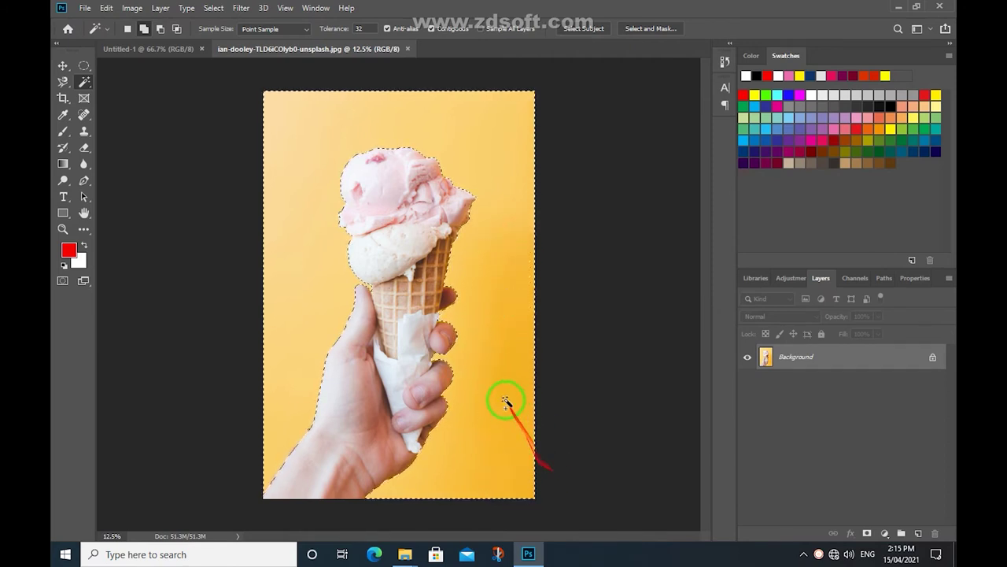
Invert the selection and copy the ice cream and hand onto a new Layer 1.
{"action": "right_click", "coordinate": [410, 192]}
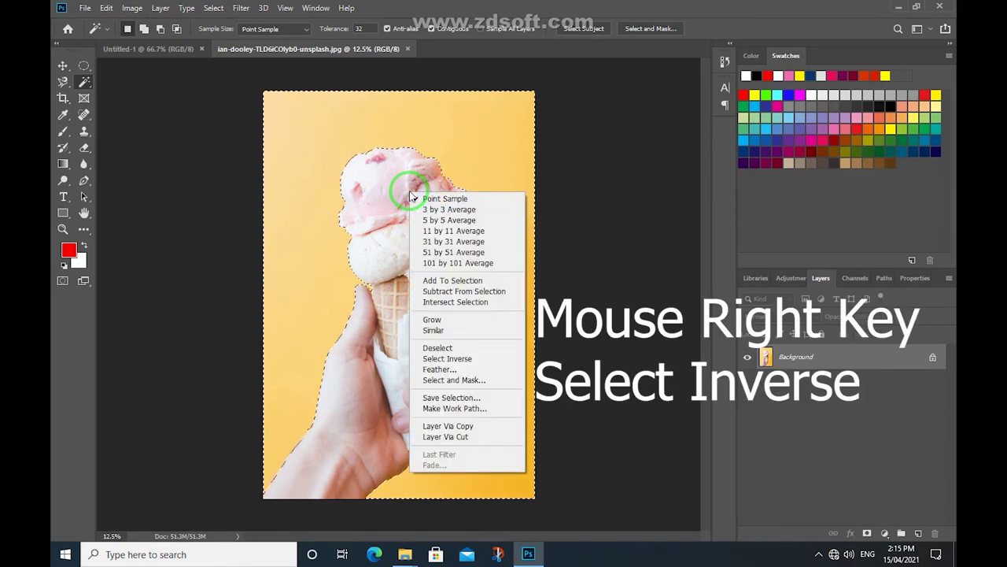
{"action": "left_click", "coordinate": [489, 359]}
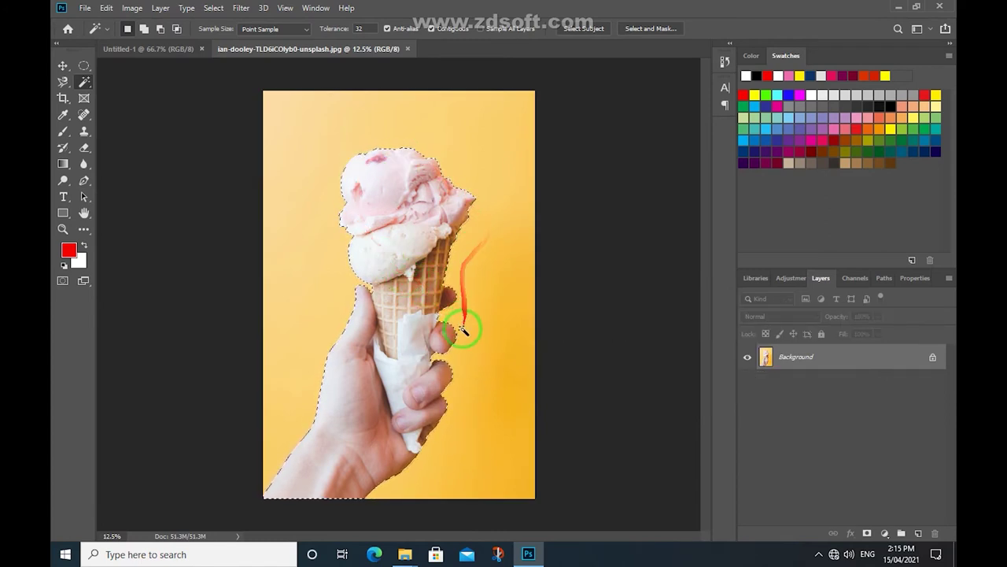
{"action": "right_click", "coordinate": [406, 227]}
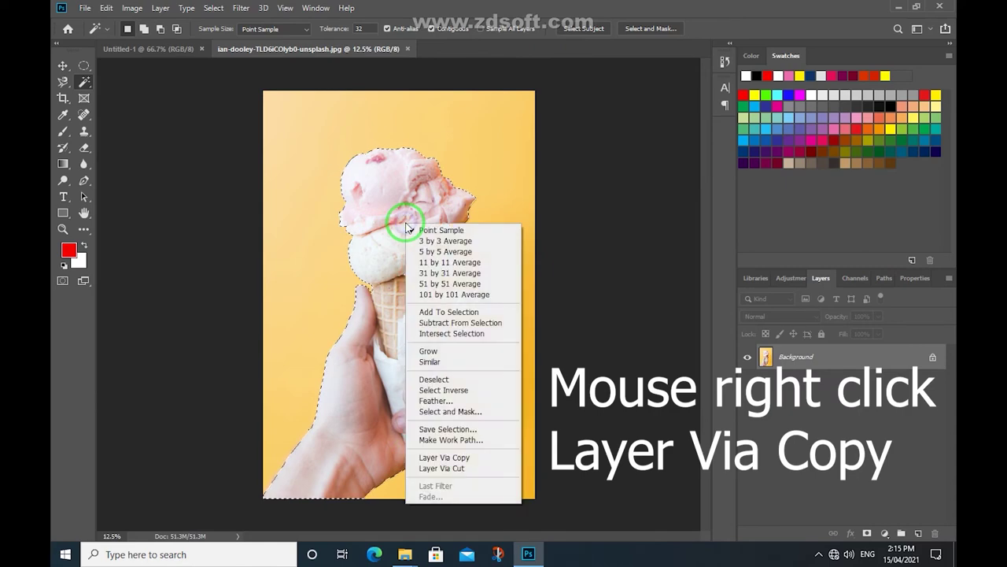
{"action": "left_click", "coordinate": [490, 455]}
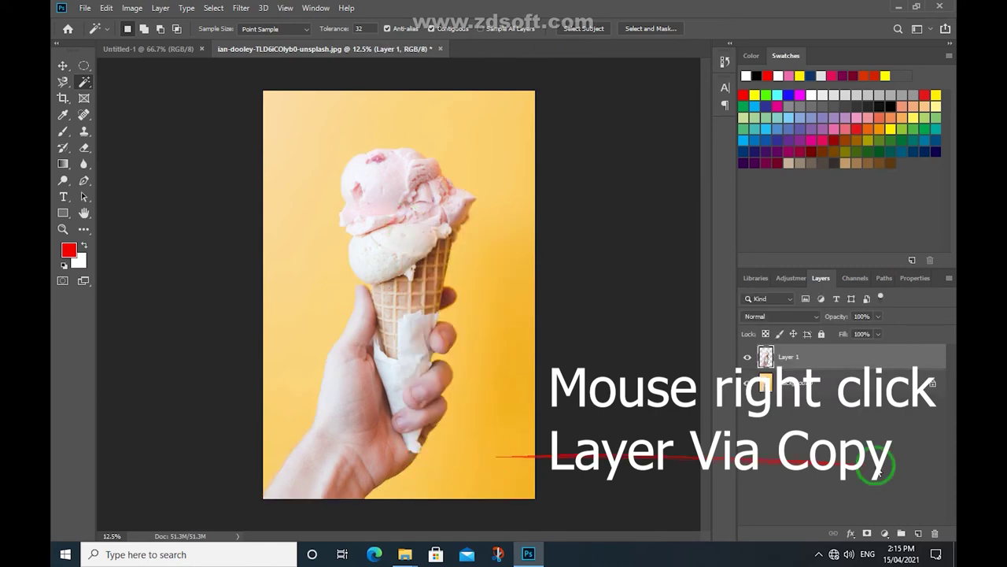
Move Layer 2 below the ice-cream cutout and fill it with solid magenta.
{"action": "left_click", "coordinate": [748, 383]}
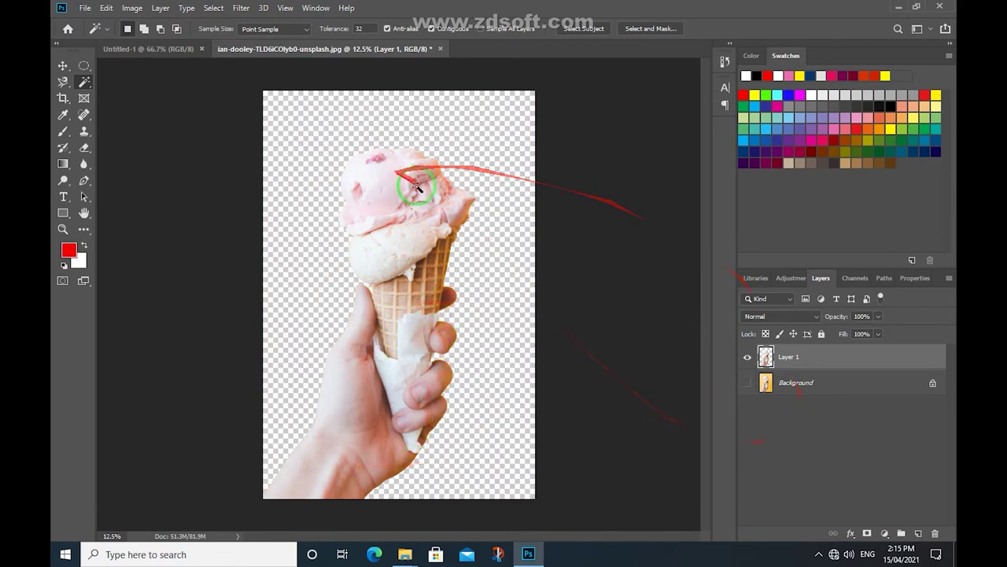
{"action": "left_click", "coordinate": [748, 382]}
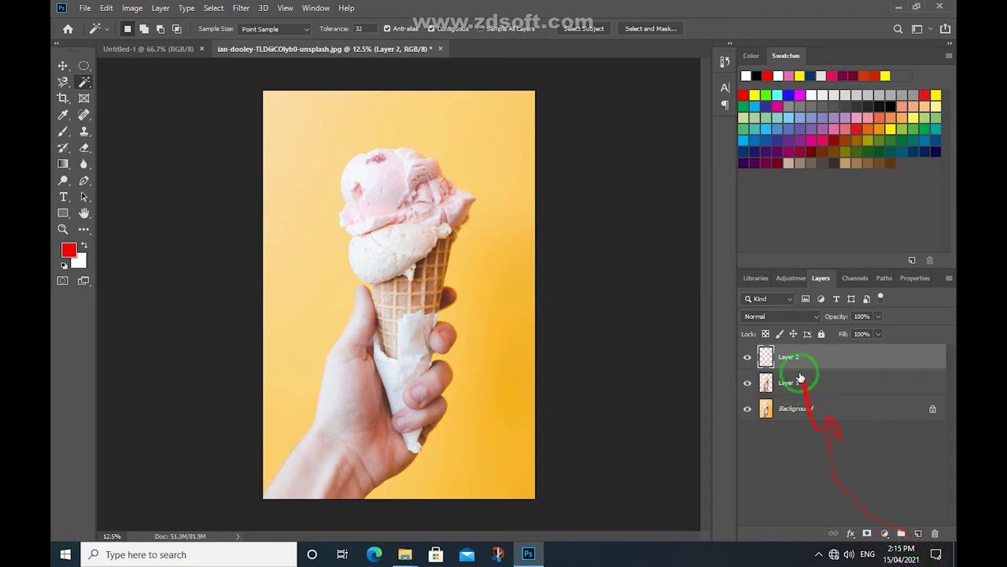
{"action": "left_click_drag", "start_coordinate": [796, 359], "coordinate": [800, 387]}
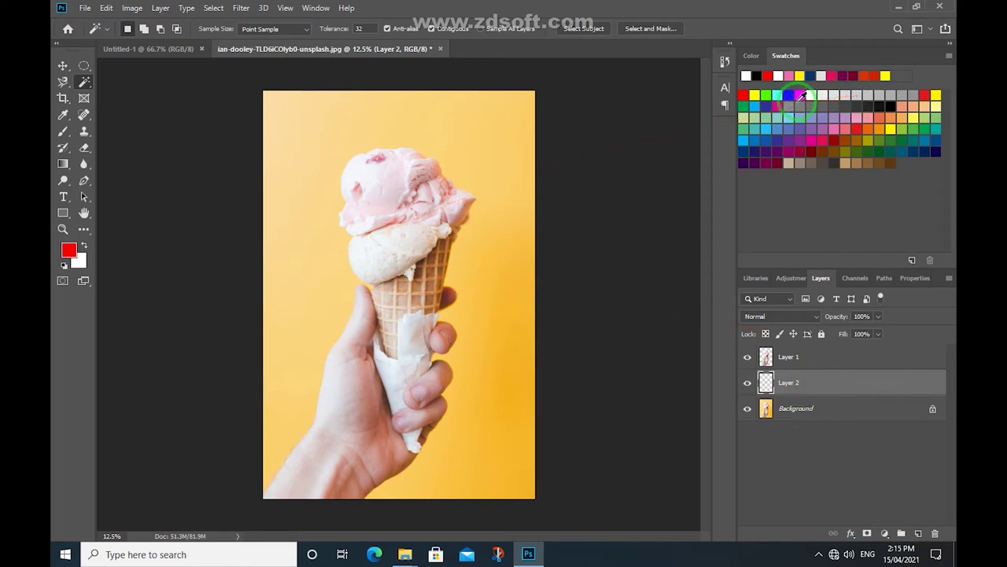
{"action": "left_click", "coordinate": [800, 95]}
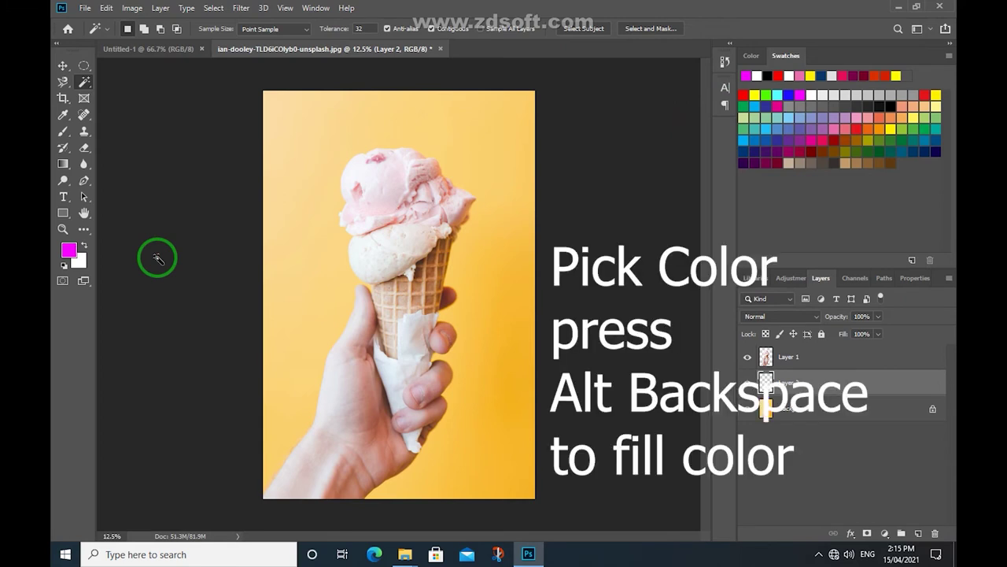
{"action": "key", "text": "alt+BackSpace"}
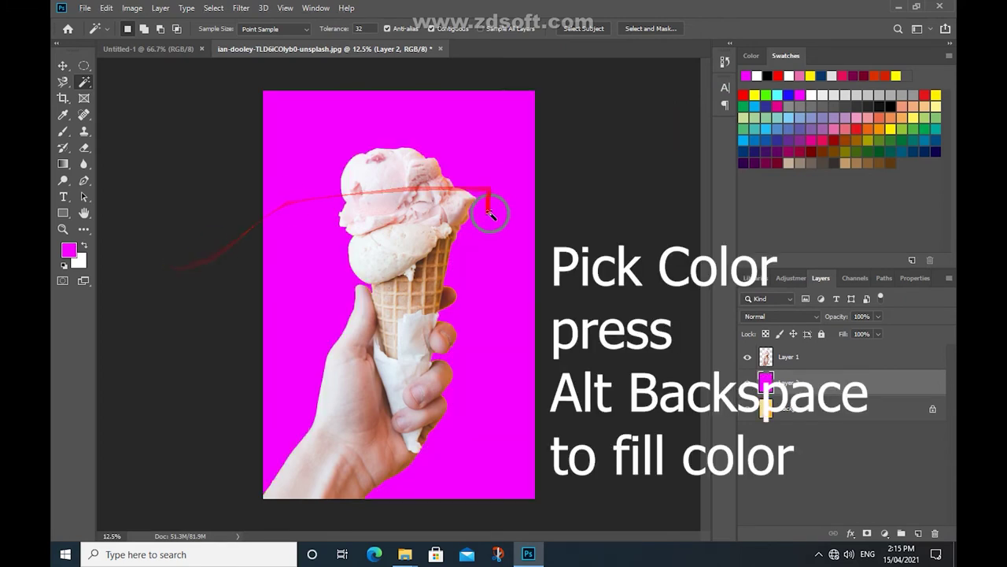
{"action": "left_click", "coordinate": [819, 554]}
{"action": "left_click", "coordinate": [818, 534]}
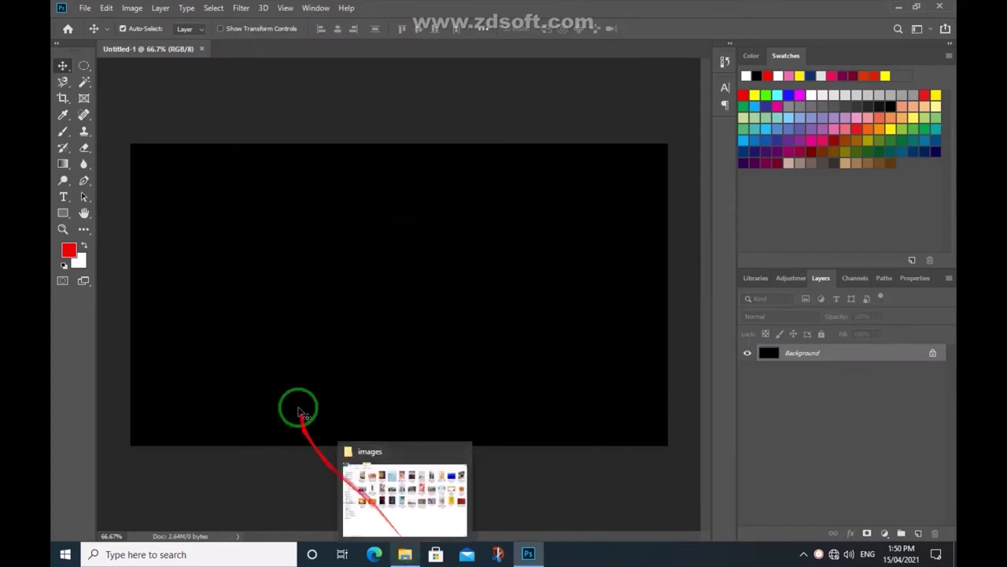
Open pexels-jonas-ferlin-2669220, the glass tower photo, from the images folder in Photoshop.
{"action": "left_click", "coordinate": [404, 554]}
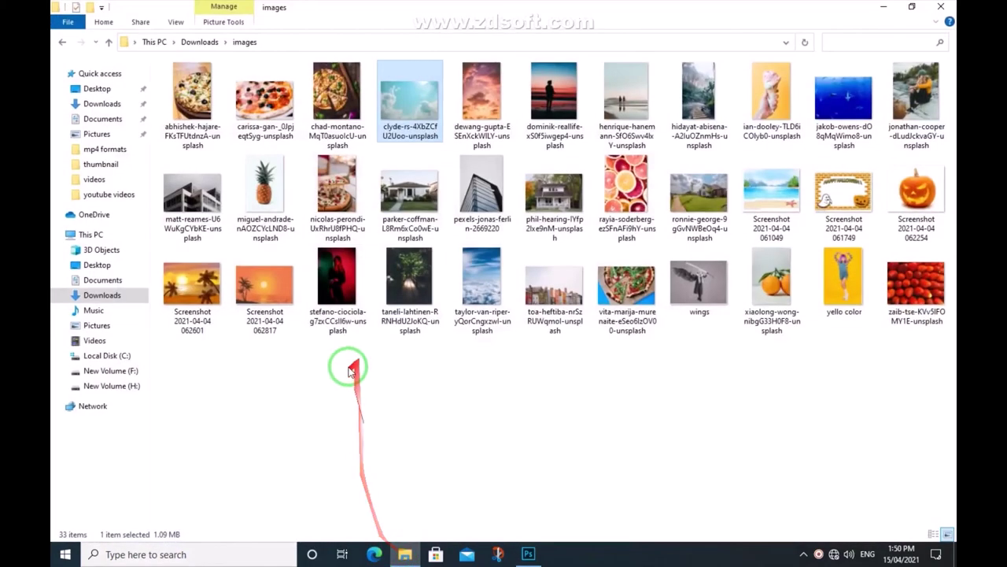
{"action": "mouse_move", "coordinate": [481, 193]}
{"action": "left_mouse_down"}
{"action": "mouse_move", "coordinate": [532, 560]}
{"action": "mouse_move", "coordinate": [254, 48]}
{"action": "mouse_move", "coordinate": [312, 117]}
{"action": "mouse_move", "coordinate": [107, 94]}
{"action": "left_mouse_up"}
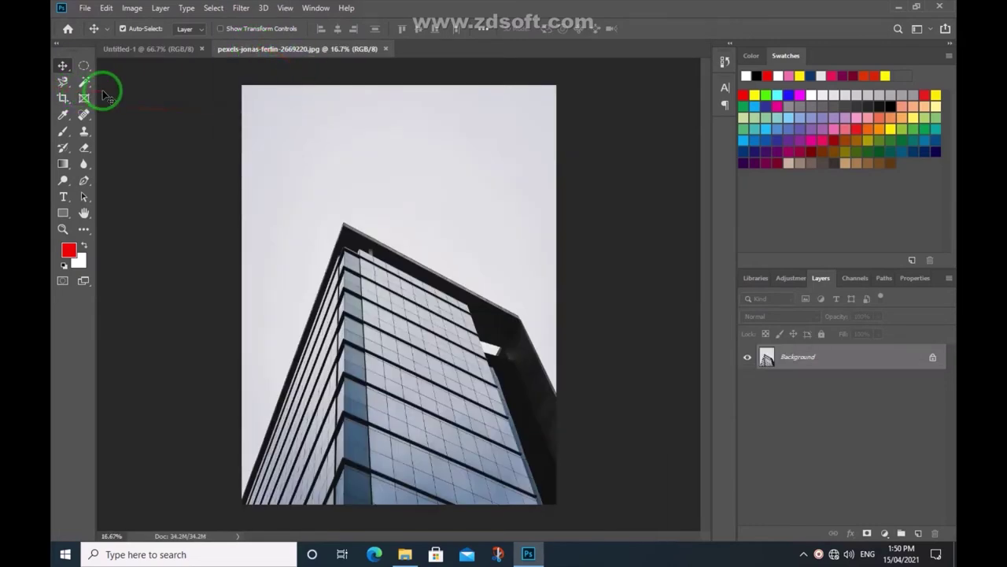
Magic-wand the grey sky around the glass tower and invert the selection onto the building.
{"action": "left_click", "coordinate": [86, 83]}
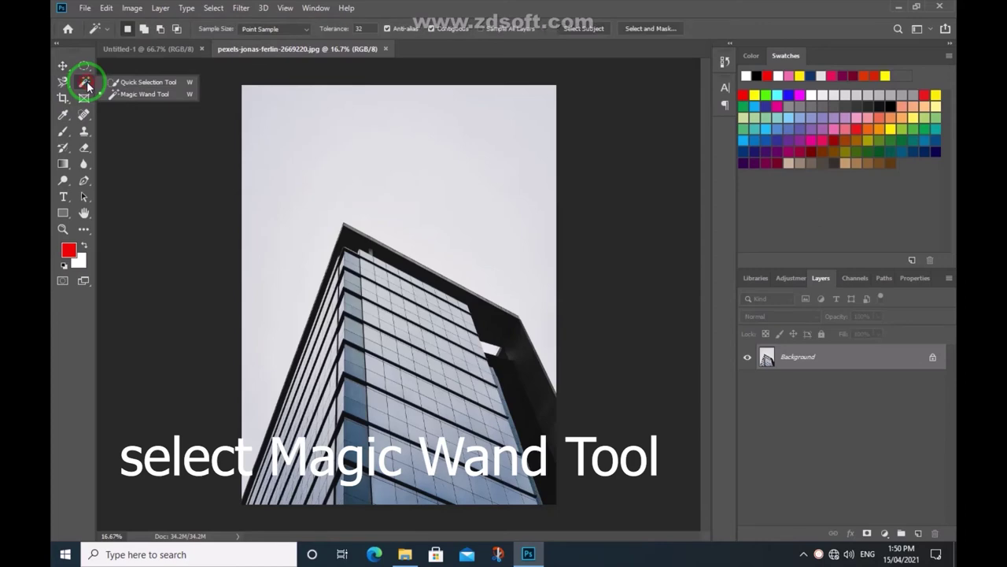
{"action": "left_click_drag", "start_coordinate": [87, 86], "coordinate": [134, 102]}
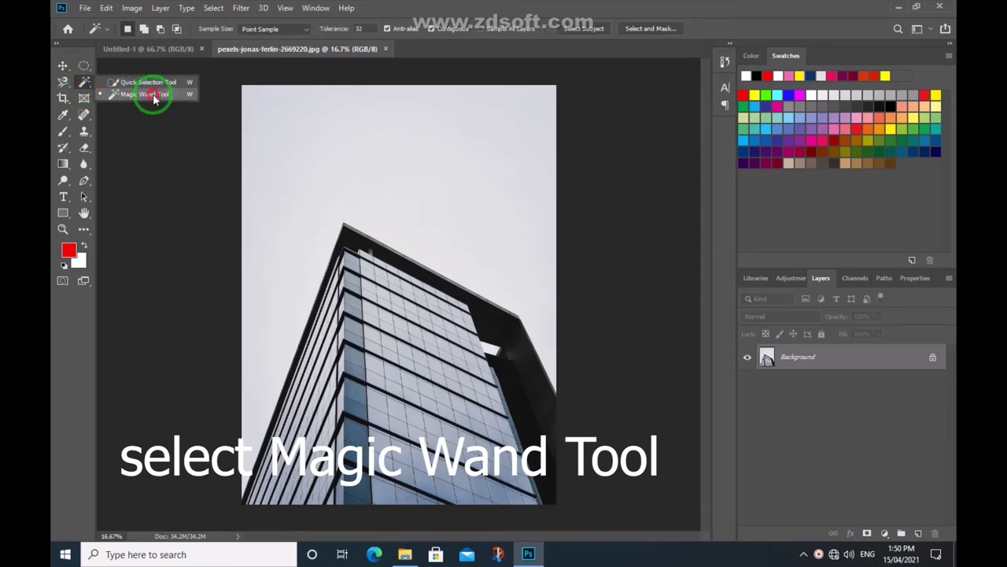
{"action": "left_click_drag", "start_coordinate": [154, 98], "coordinate": [151, 92]}
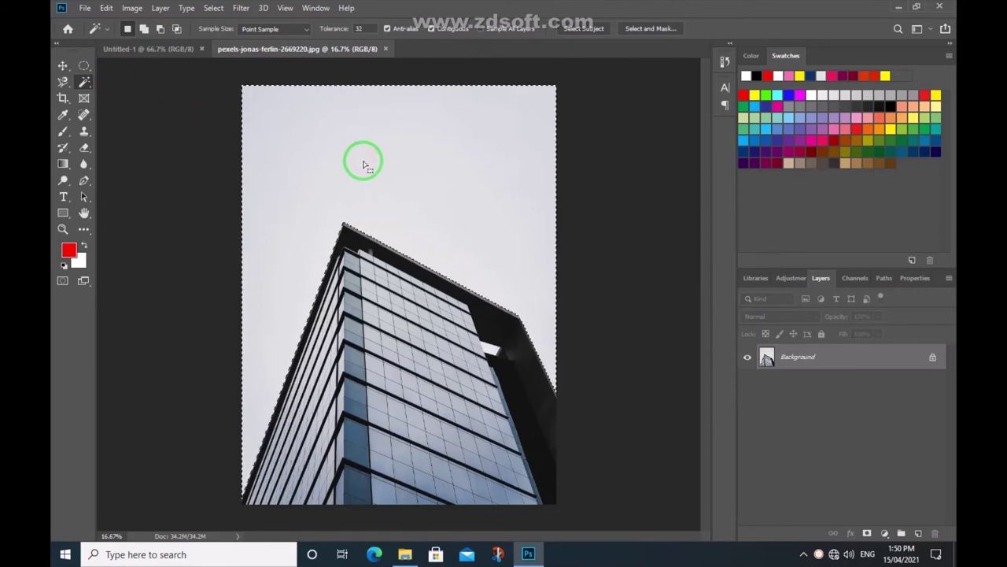
{"action": "left_click", "coordinate": [363, 162]}
{"action": "right_click", "coordinate": [362, 161]}
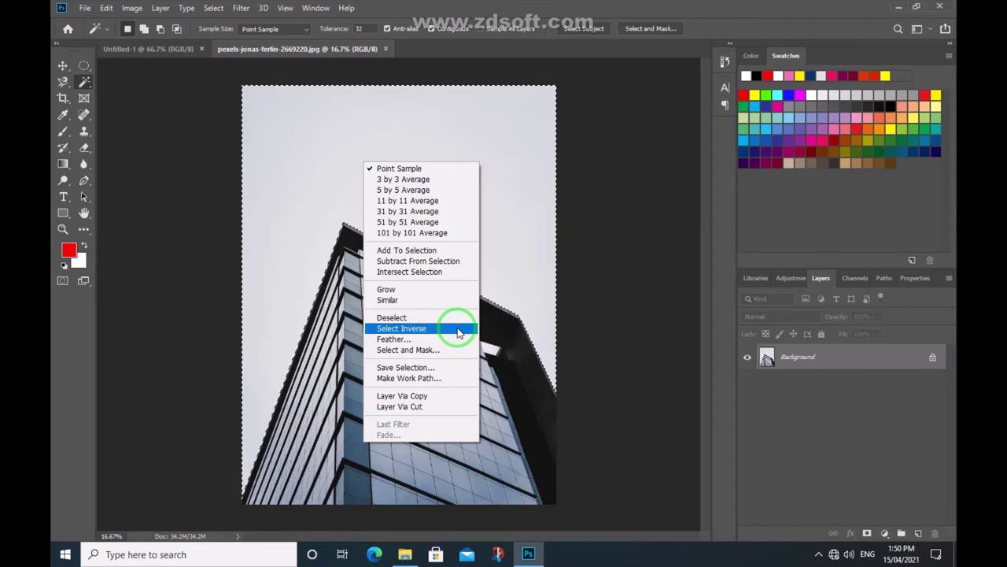
{"action": "left_click", "coordinate": [459, 332]}
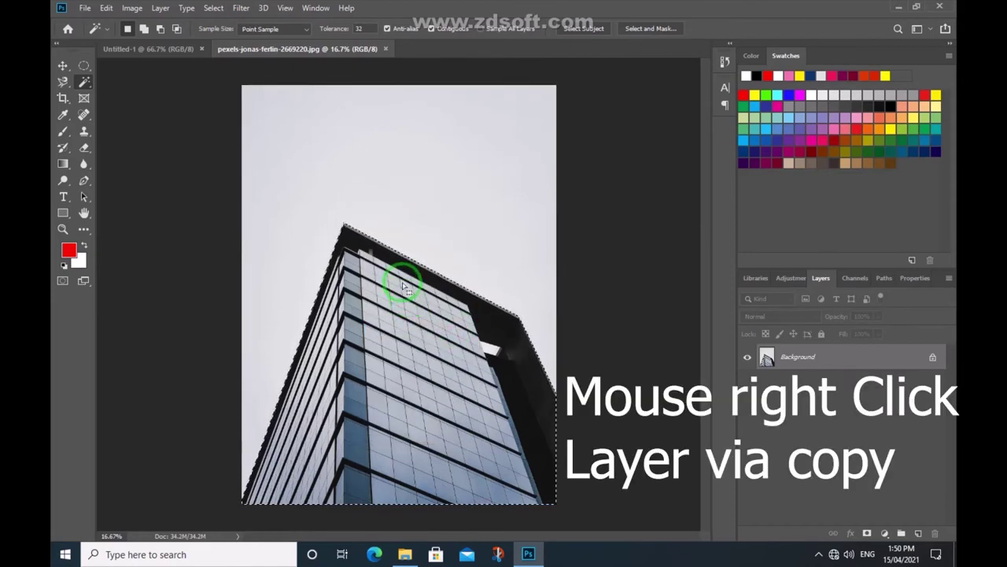
{"action": "right_click", "coordinate": [403, 288]}
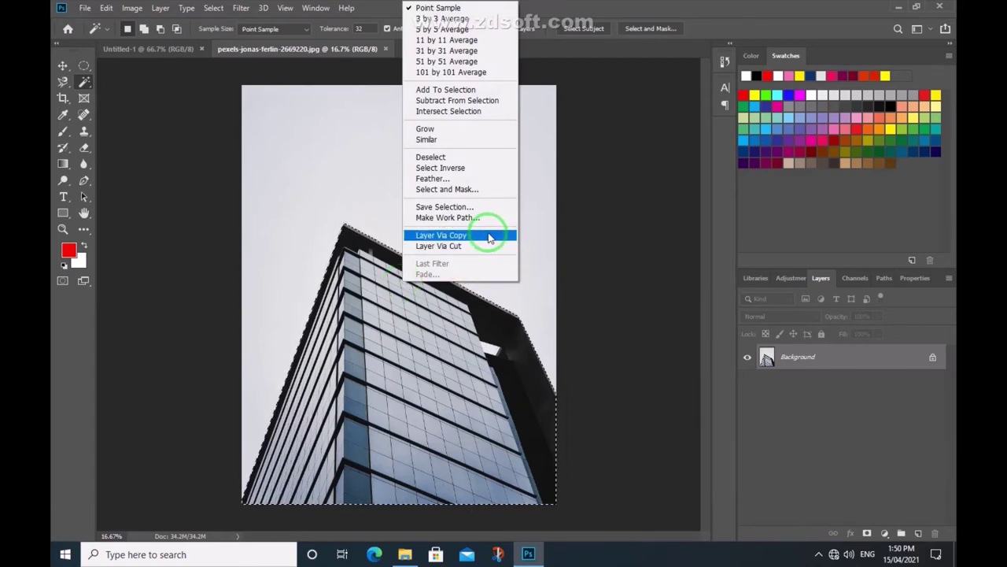
Copy the selected tower to Layer 1 and place a new empty Layer 2 below it.
{"action": "left_click", "coordinate": [489, 236]}
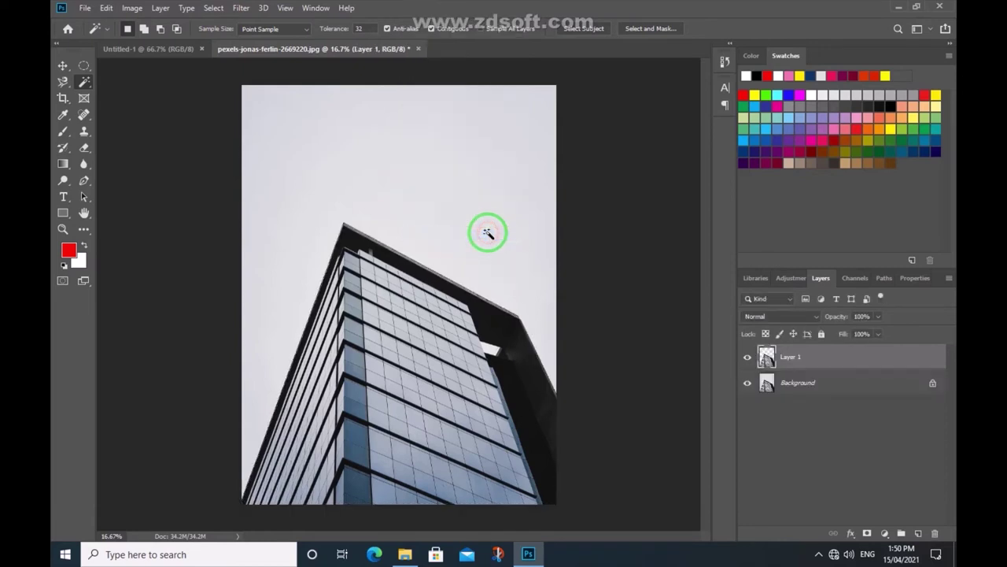
{"action": "left_click", "coordinate": [918, 534]}
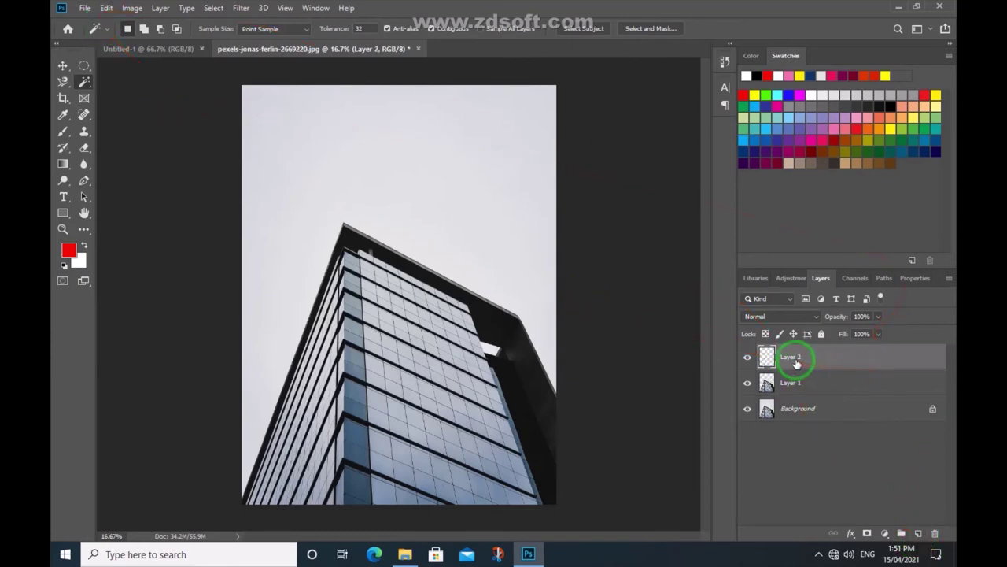
{"action": "left_click_drag", "start_coordinate": [796, 363], "coordinate": [802, 394]}
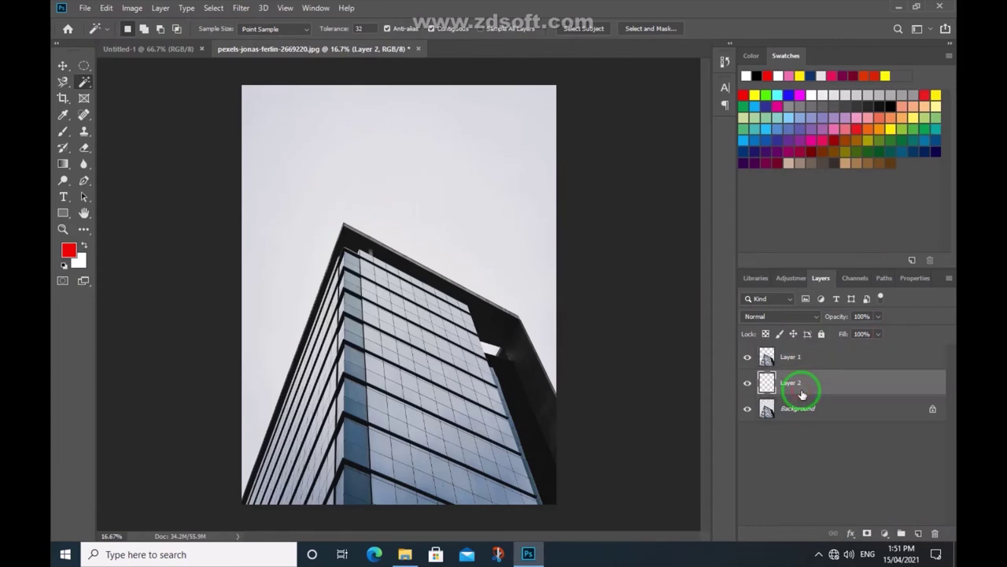
Place the clyde-rs cloudy sky behind the tower, enlarged to fill the canvas and nudged right.
{"action": "left_click", "coordinate": [406, 551]}
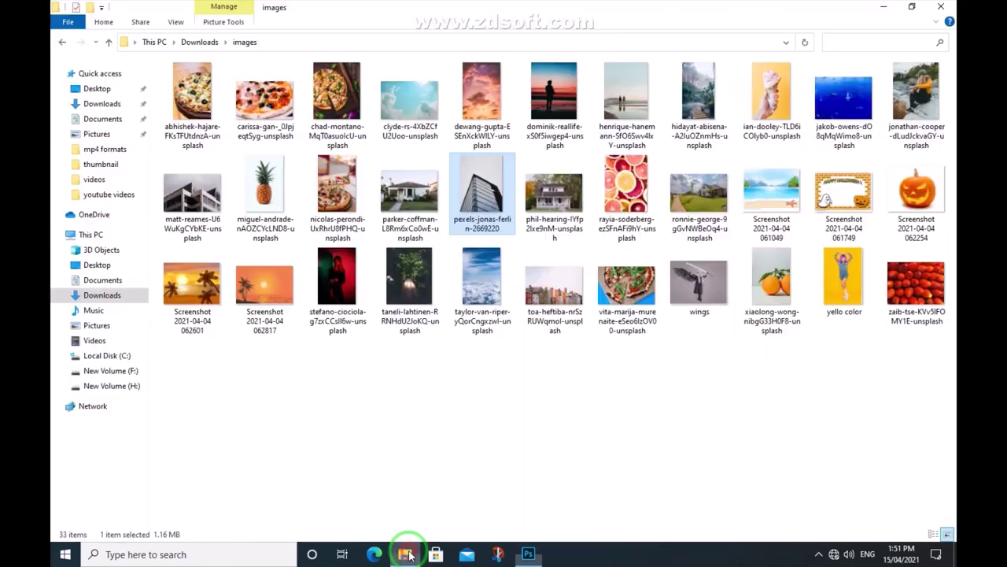
{"action": "mouse_move", "coordinate": [417, 90]}
{"action": "left_mouse_down"}
{"action": "mouse_move", "coordinate": [499, 506]}
{"action": "mouse_move", "coordinate": [389, 281]}
{"action": "left_mouse_up"}
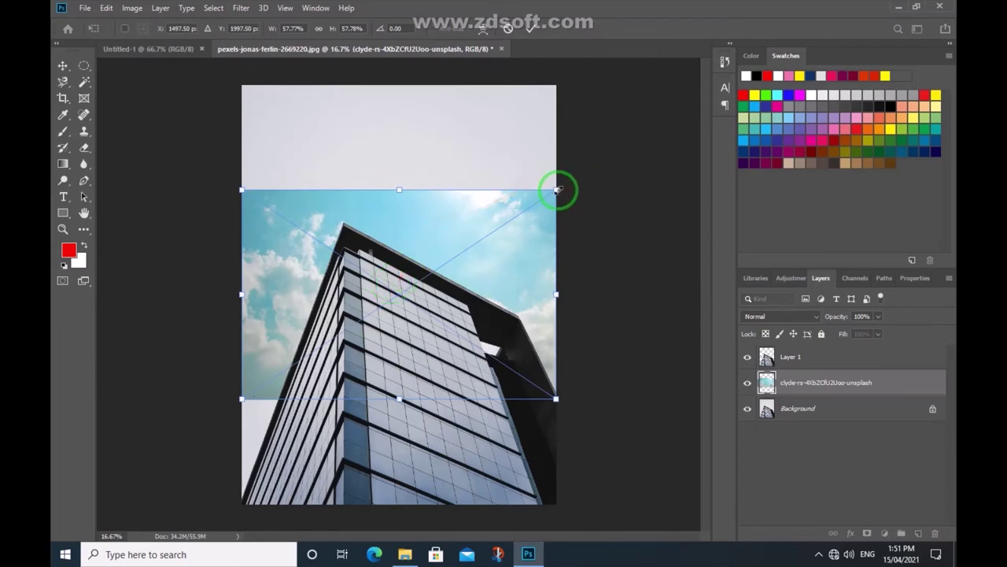
{"action": "left_click_drag", "start_coordinate": [561, 184], "coordinate": [593, 78]}
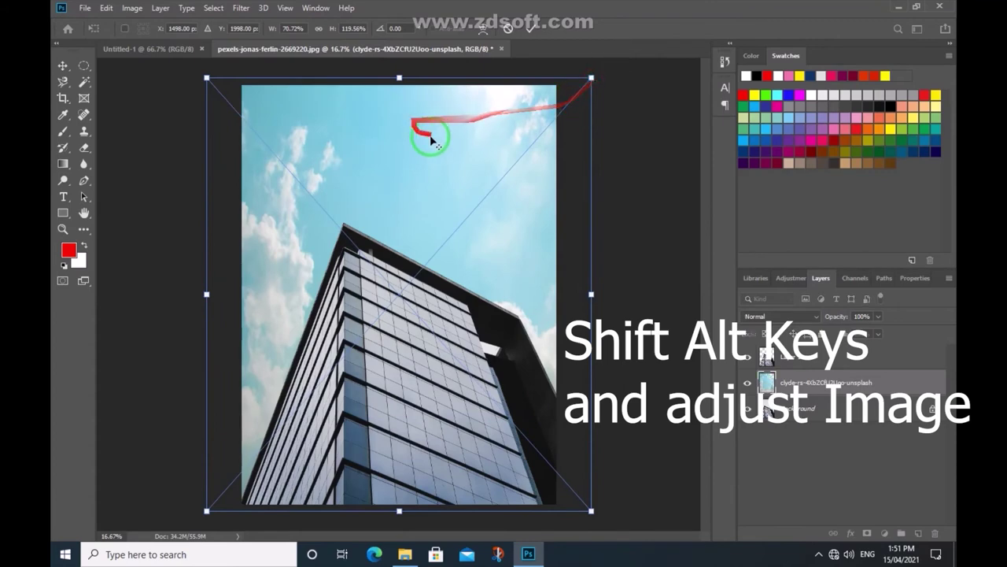
{"action": "left_click", "coordinate": [461, 139], "text": "alt"}
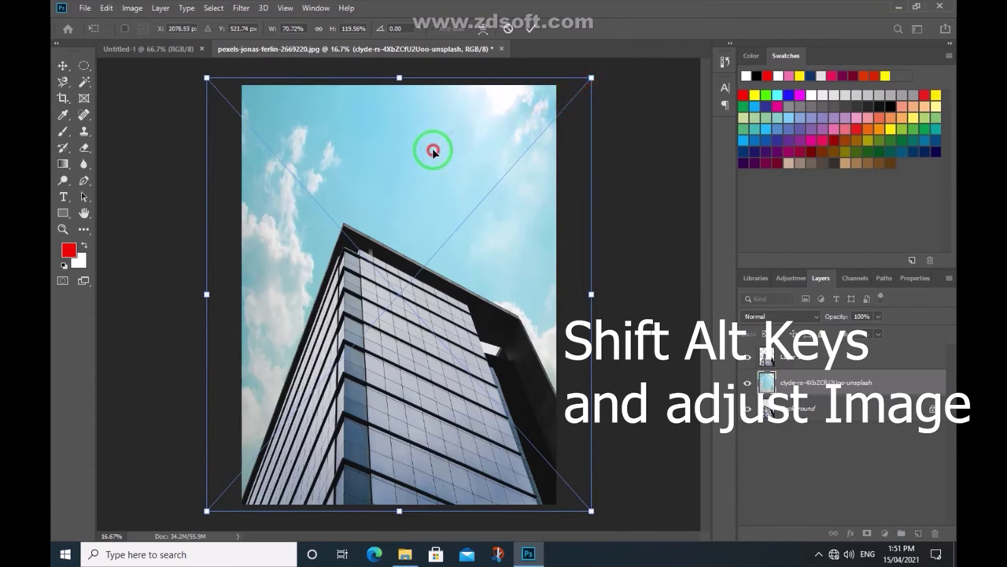
{"action": "left_click_drag", "start_coordinate": [433, 151], "coordinate": [469, 154]}
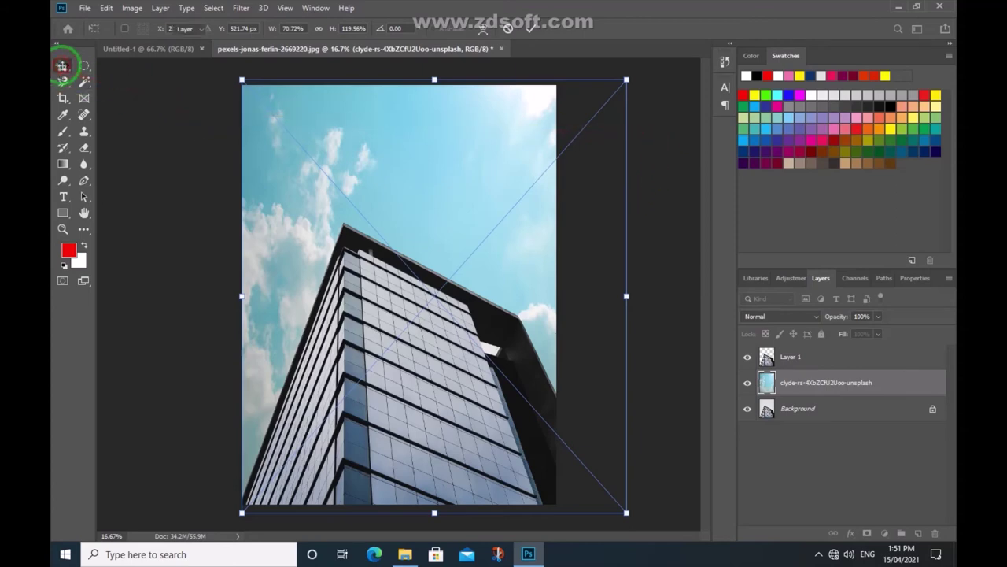
{"action": "left_click", "coordinate": [630, 214]}
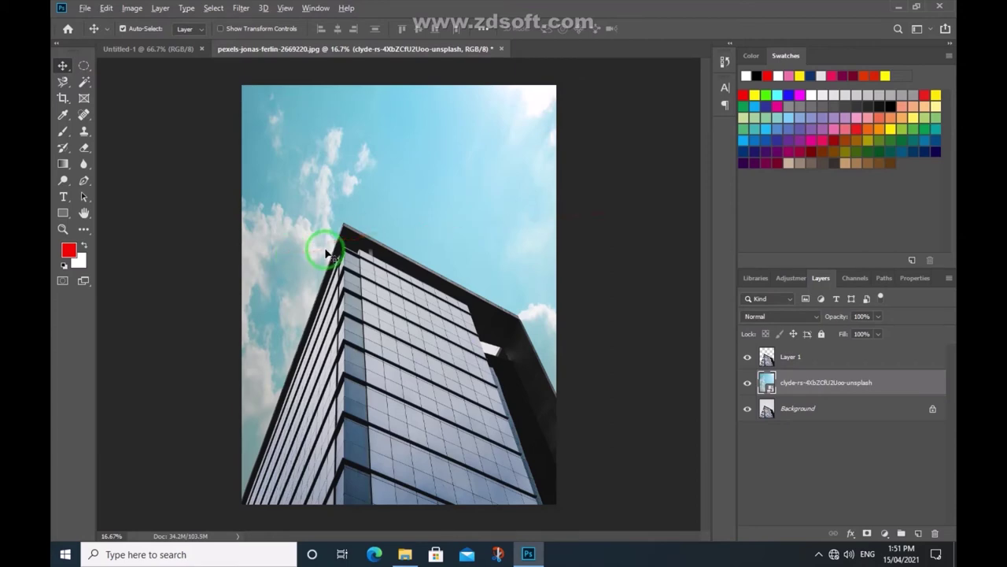
{"action": "scroll", "coordinate": [327, 253], "scroll_direction": "up", "scroll_amount": 1}
{"action": "scroll", "coordinate": [327, 254], "scroll_direction": "up", "scroll_amount": 1}
{"action": "scroll", "coordinate": [328, 254], "scroll_direction": "up", "scroll_amount": 1}
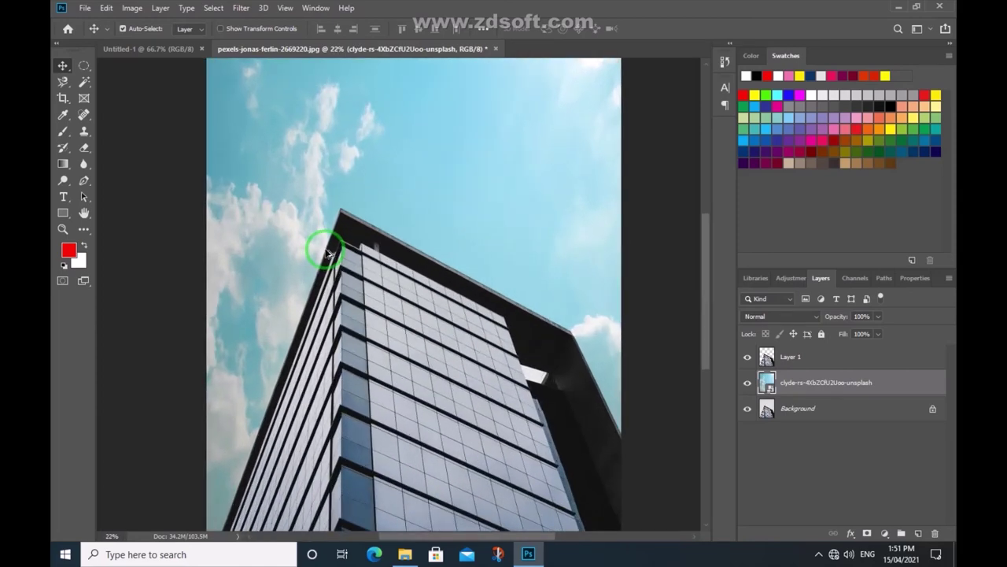
{"action": "scroll", "coordinate": [327, 254], "scroll_direction": "up", "scroll_amount": 2}
{"action": "scroll", "coordinate": [311, 259], "scroll_direction": "up", "scroll_amount": 1}
{"action": "scroll", "coordinate": [310, 260], "scroll_direction": "up", "scroll_amount": 1}
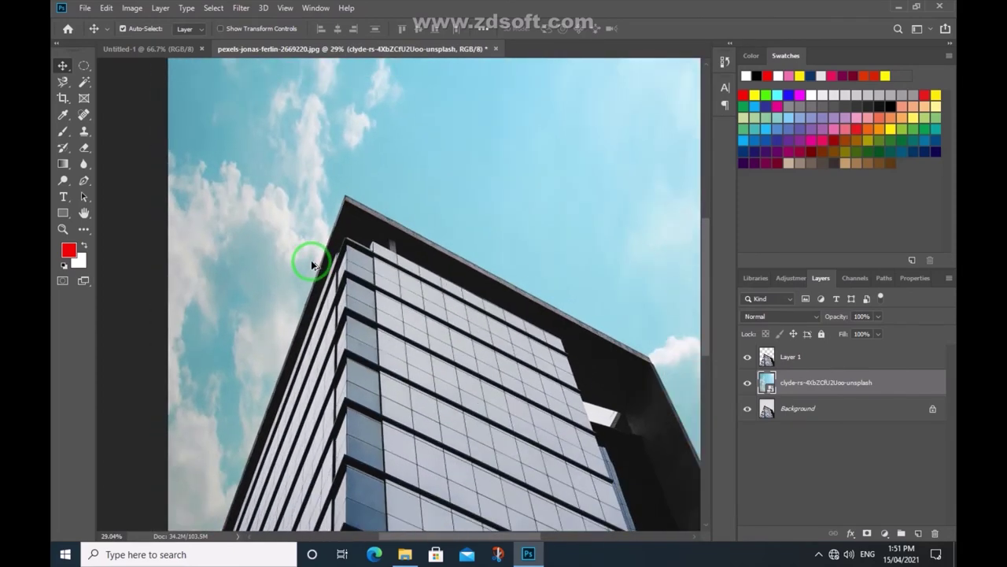
{"action": "scroll", "coordinate": [311, 260], "scroll_direction": "up", "scroll_amount": 2}
{"action": "scroll", "coordinate": [311, 264], "scroll_direction": "up", "scroll_amount": 1}
{"action": "scroll", "coordinate": [311, 265], "scroll_direction": "up", "scroll_amount": 1}
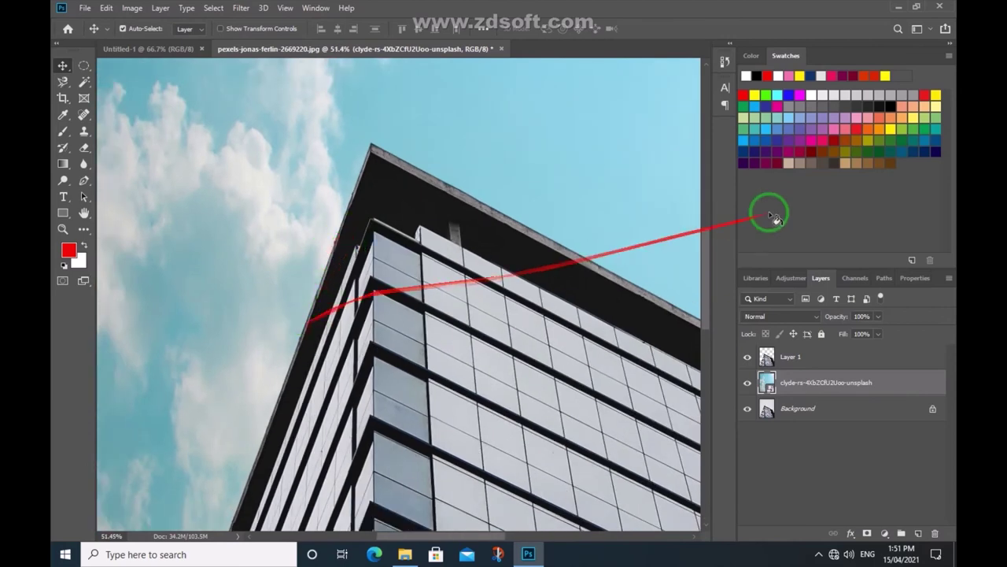
{"action": "mouse_move", "coordinate": [775, 218]}
{"action": "left_mouse_down"}
{"action": "mouse_move", "coordinate": [344, 252]}
{"action": "mouse_move", "coordinate": [383, 330]}
{"action": "mouse_move", "coordinate": [97, 398]}
{"action": "left_mouse_up"}
{"action": "mouse_move", "coordinate": [97, 398]}
{"action": "left_mouse_down"}
{"action": "mouse_move", "coordinate": [370, 400]}
{"action": "mouse_move", "coordinate": [407, 372]}
{"action": "mouse_move", "coordinate": [569, 411]}
{"action": "left_mouse_up"}
{"action": "left_click_drag", "start_coordinate": [477, 262], "coordinate": [551, 484]}
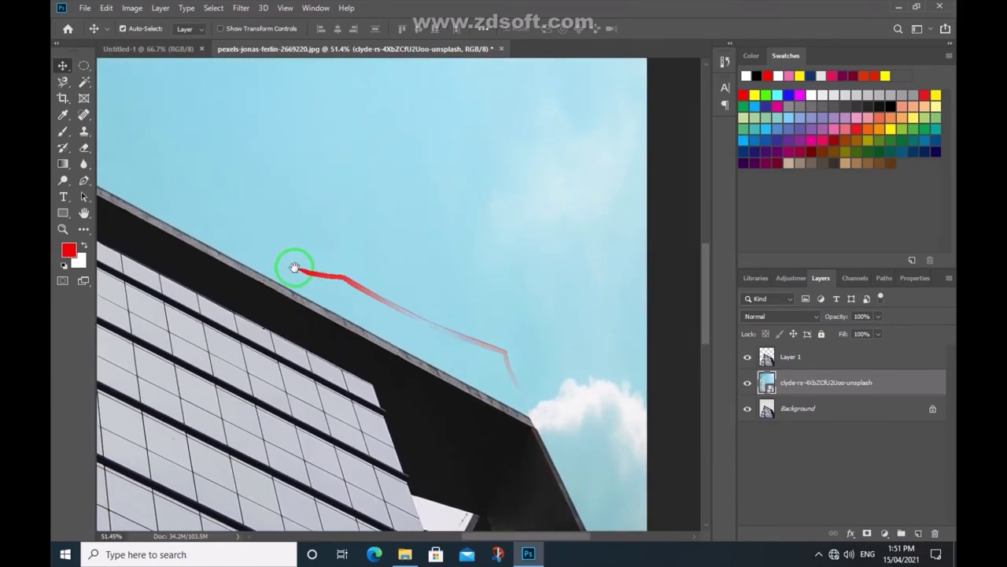
{"action": "left_click_drag", "start_coordinate": [294, 267], "coordinate": [499, 363]}
{"action": "left_click_drag", "start_coordinate": [387, 288], "coordinate": [443, 299]}
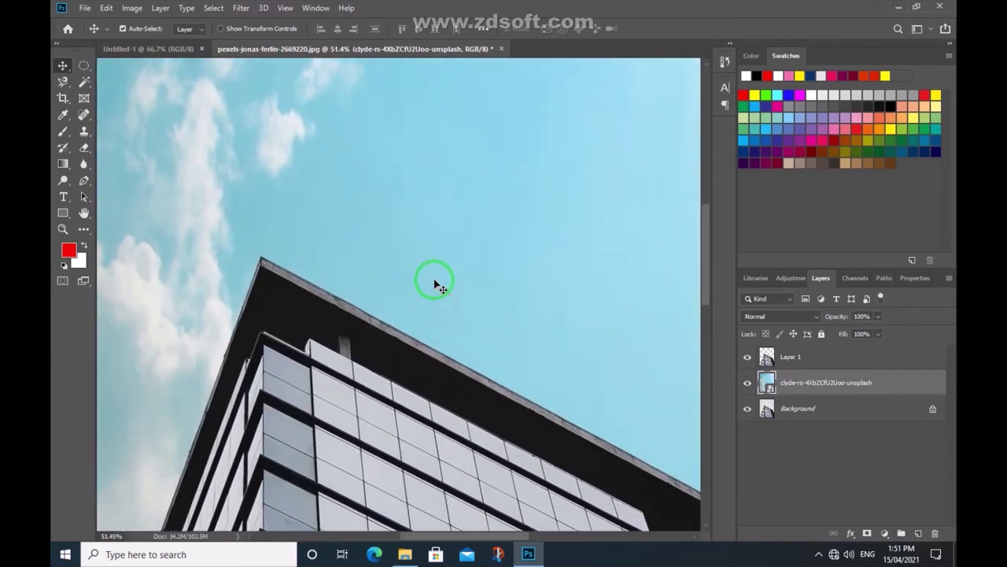
{"action": "scroll", "coordinate": [434, 282], "scroll_direction": "up", "scroll_amount": 2}
{"action": "scroll", "coordinate": [434, 282], "scroll_direction": "up", "scroll_amount": 2}
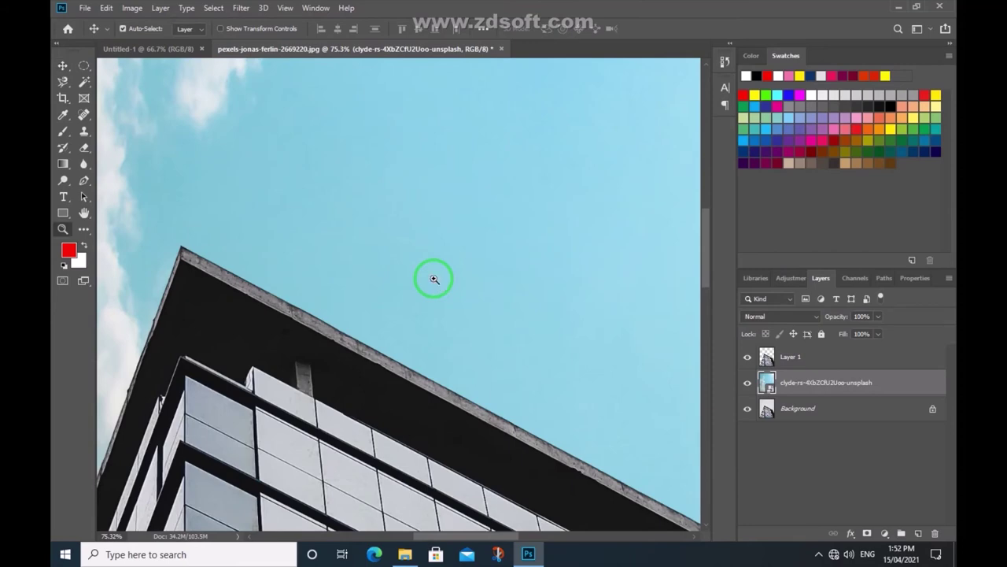
{"action": "left_click", "coordinate": [434, 279]}
{"action": "left_click", "coordinate": [434, 278], "text": "alt"}
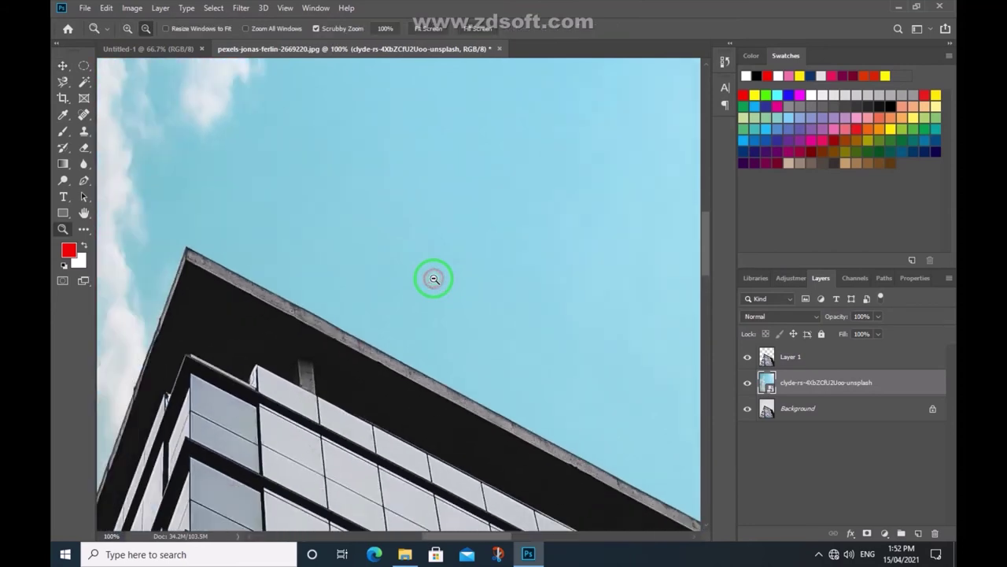
{"action": "left_click", "coordinate": [434, 279], "text": "alt"}
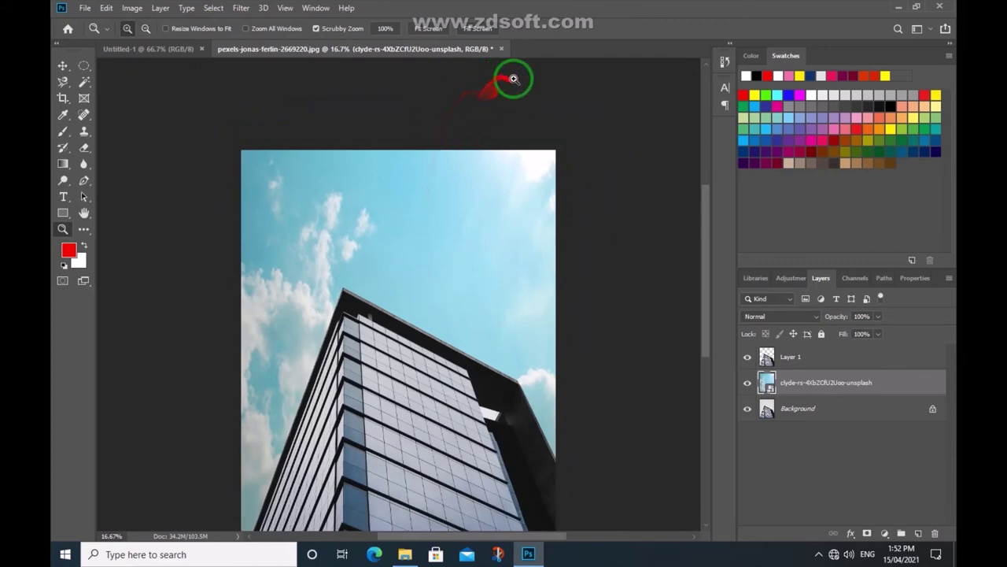
{"action": "left_click_drag", "start_coordinate": [510, 87], "coordinate": [370, 555]}
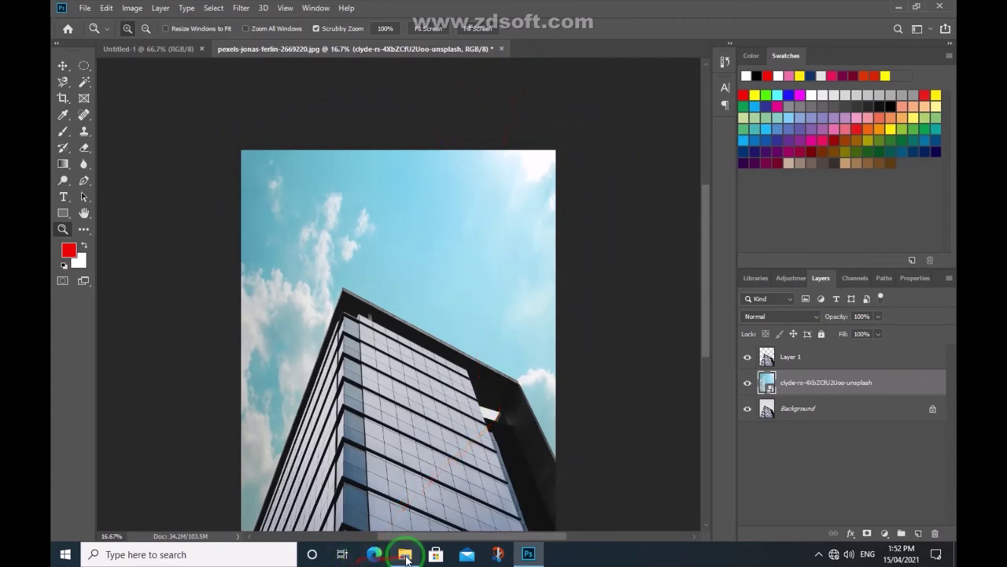
Shift the tower photo up, then open matt-reames-U6WuKgCYbKE-unsplash as a new document.
{"action": "left_click", "coordinate": [63, 67]}
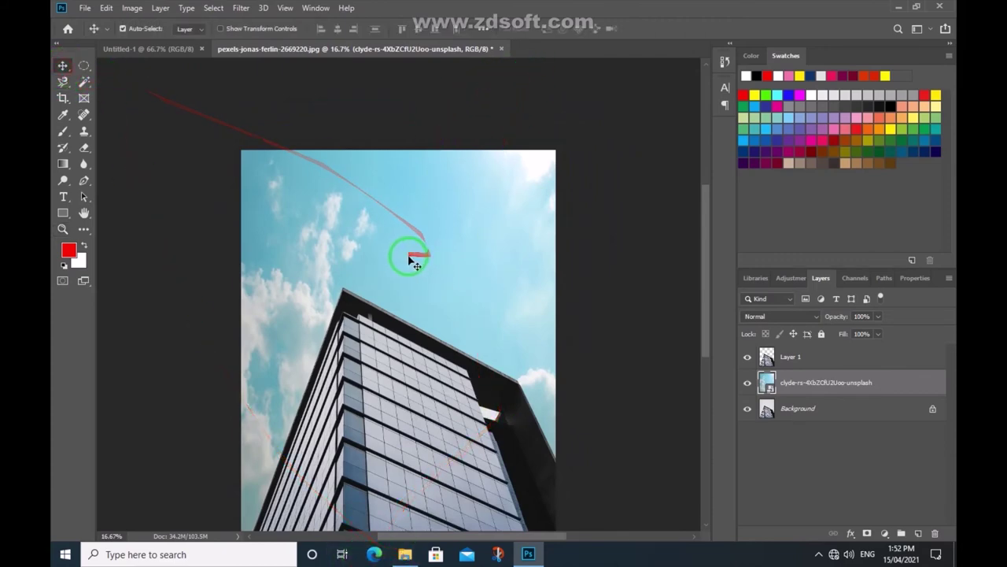
{"action": "left_click_drag", "start_coordinate": [412, 256], "coordinate": [409, 197]}
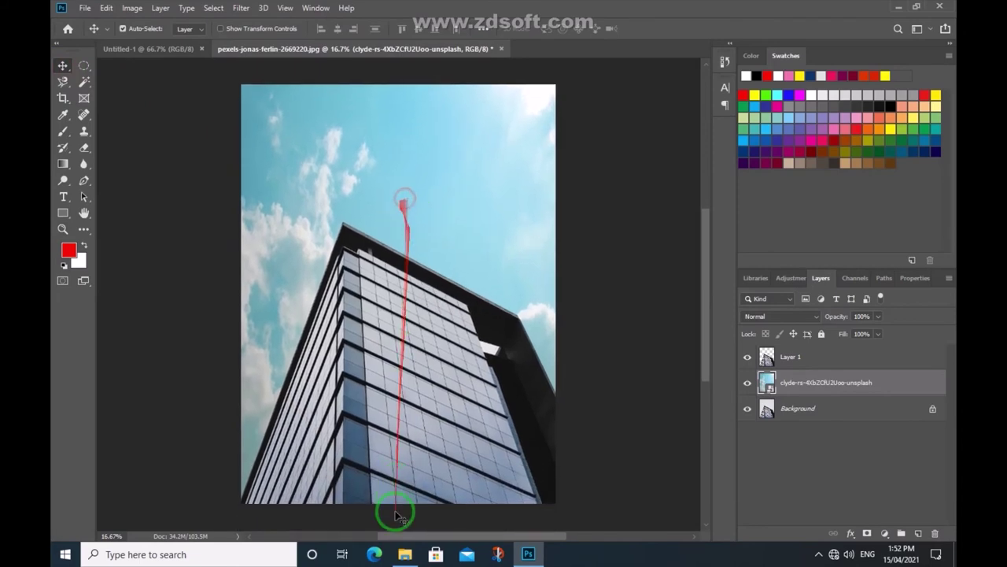
{"action": "left_click", "coordinate": [405, 555]}
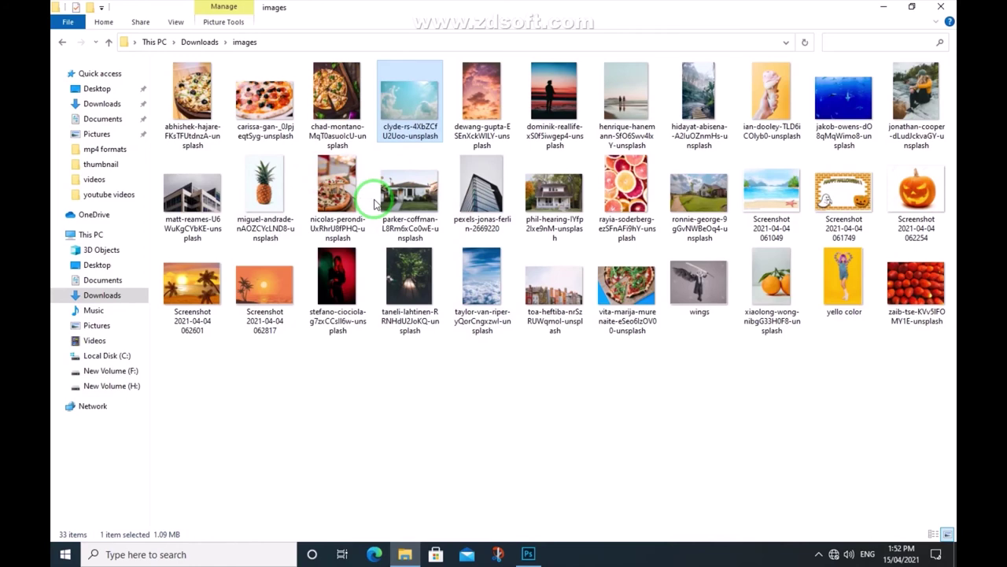
{"action": "mouse_move", "coordinate": [192, 193]}
{"action": "left_mouse_down"}
{"action": "mouse_move", "coordinate": [533, 560]}
{"action": "mouse_move", "coordinate": [532, 45]}
{"action": "left_mouse_up"}
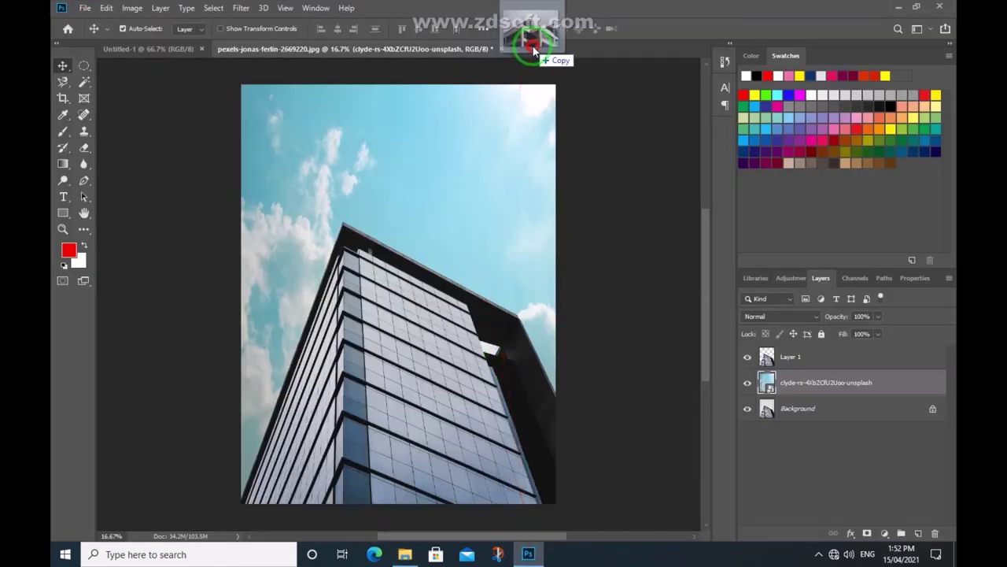
{"action": "left_click_drag", "start_coordinate": [543, 50], "coordinate": [542, 45]}
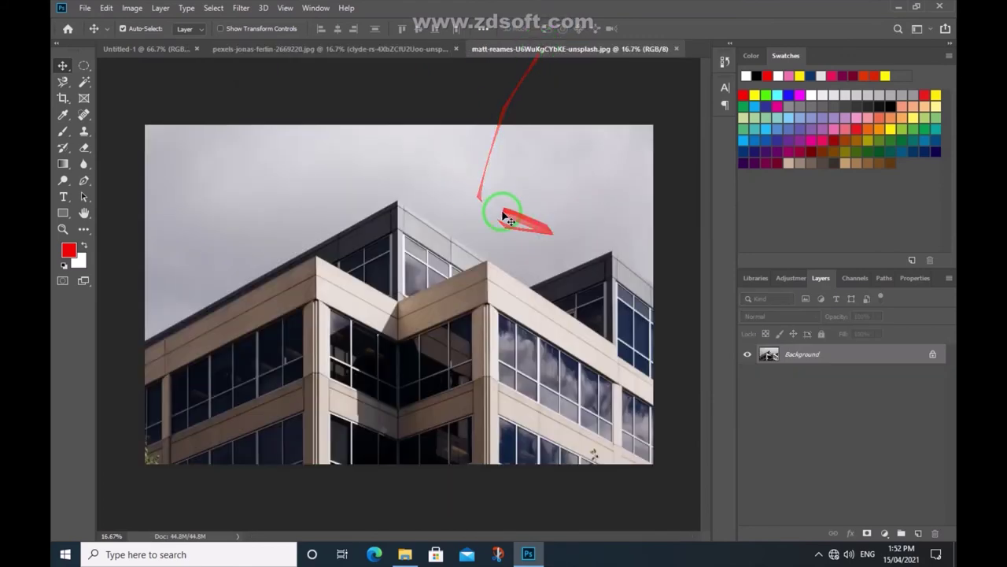
Magic-wand the grey sky above the office block, Shift-adding the remaining sky patch.
{"action": "left_click", "coordinate": [85, 100]}
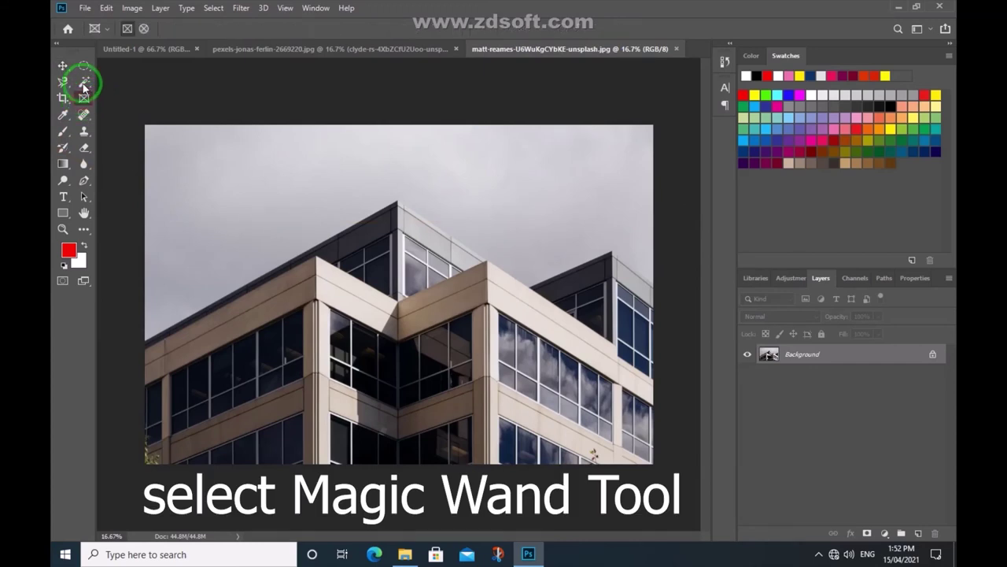
{"action": "left_click_drag", "start_coordinate": [83, 85], "coordinate": [142, 96]}
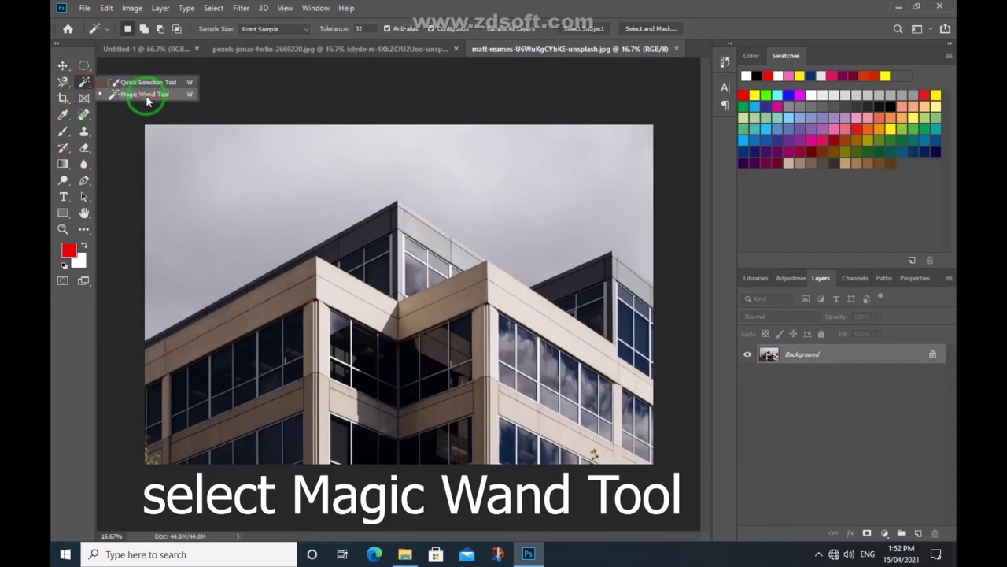
{"action": "left_click", "coordinate": [161, 96]}
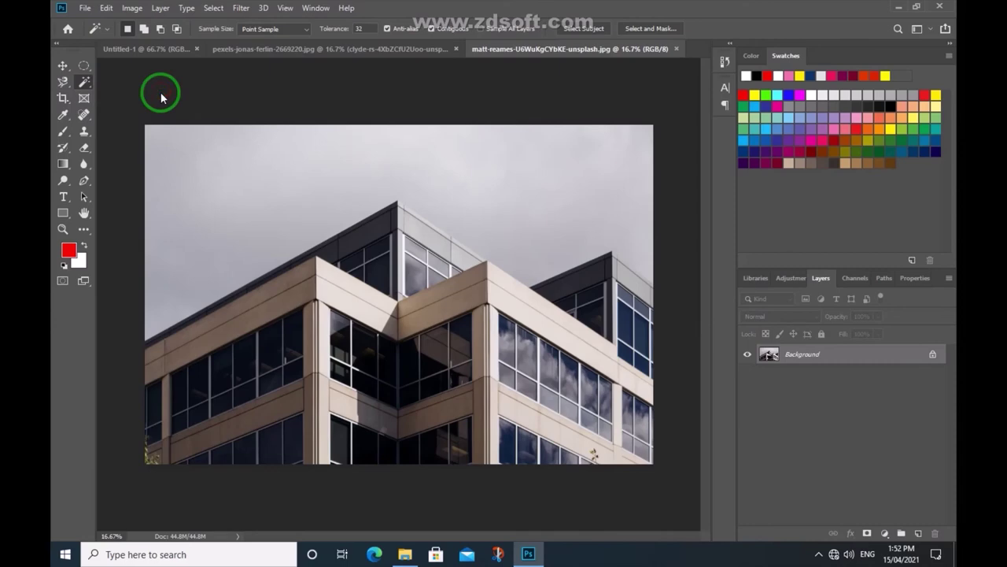
{"action": "left_click", "coordinate": [288, 165]}
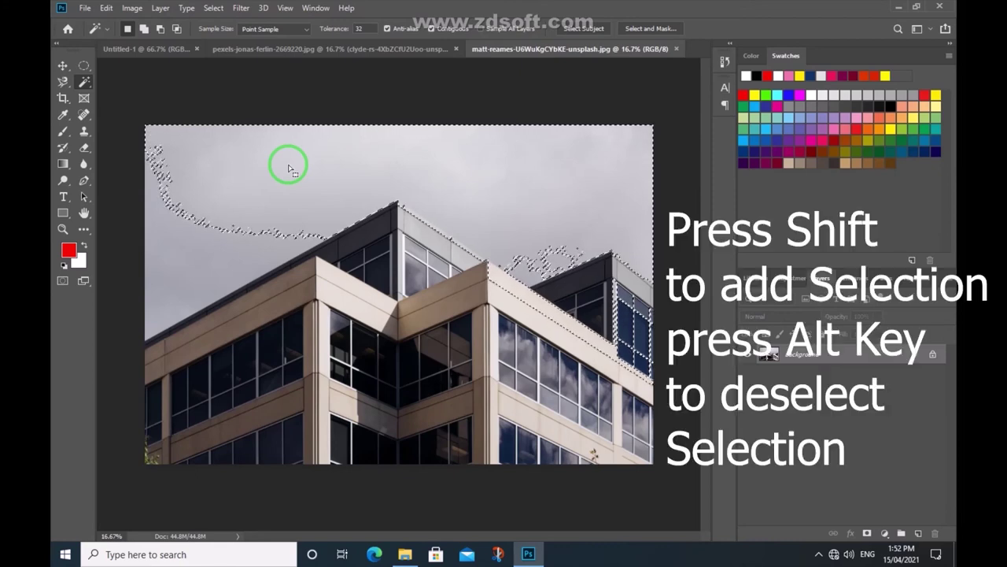
{"action": "key", "text": "shift"}
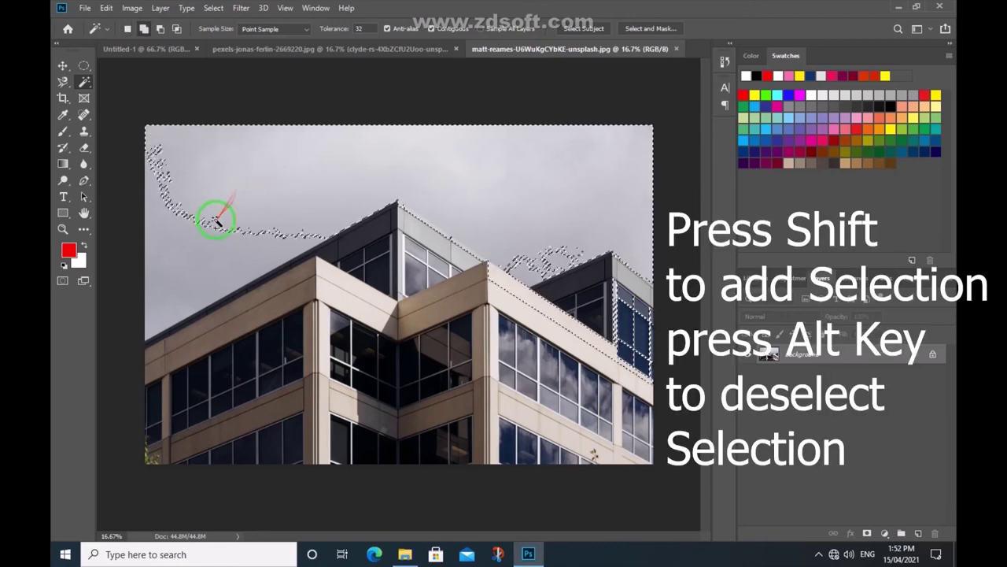
{"action": "left_click", "coordinate": [209, 225]}
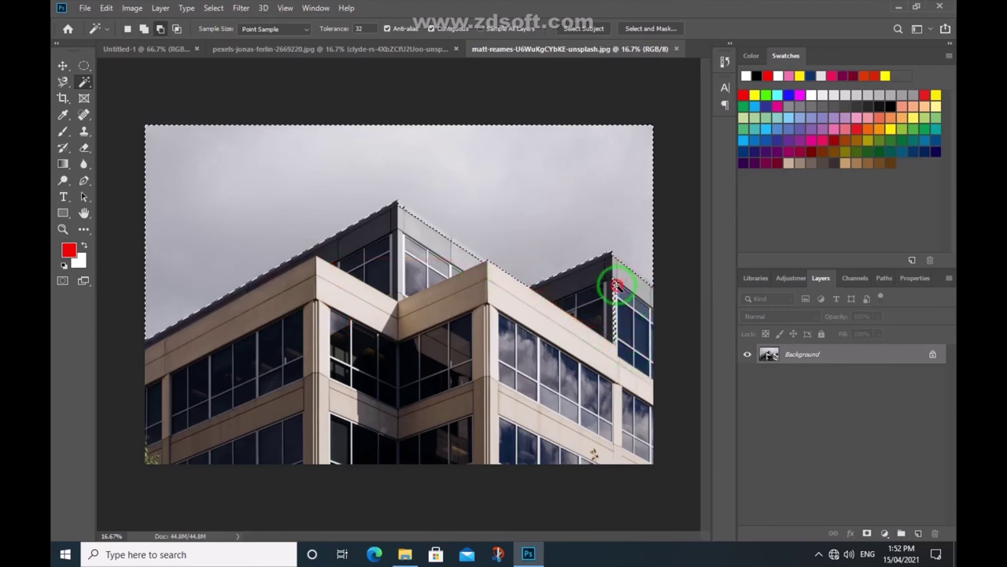
Redo the sky selection above the roofline, adding the rest of the sky.
{"action": "left_click", "coordinate": [615, 298]}
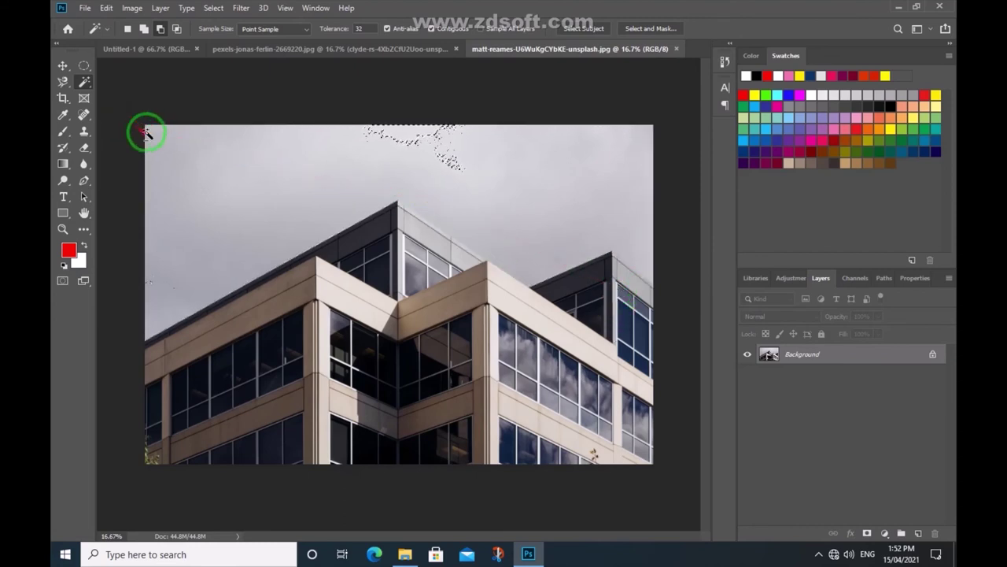
{"action": "left_click", "coordinate": [422, 167]}
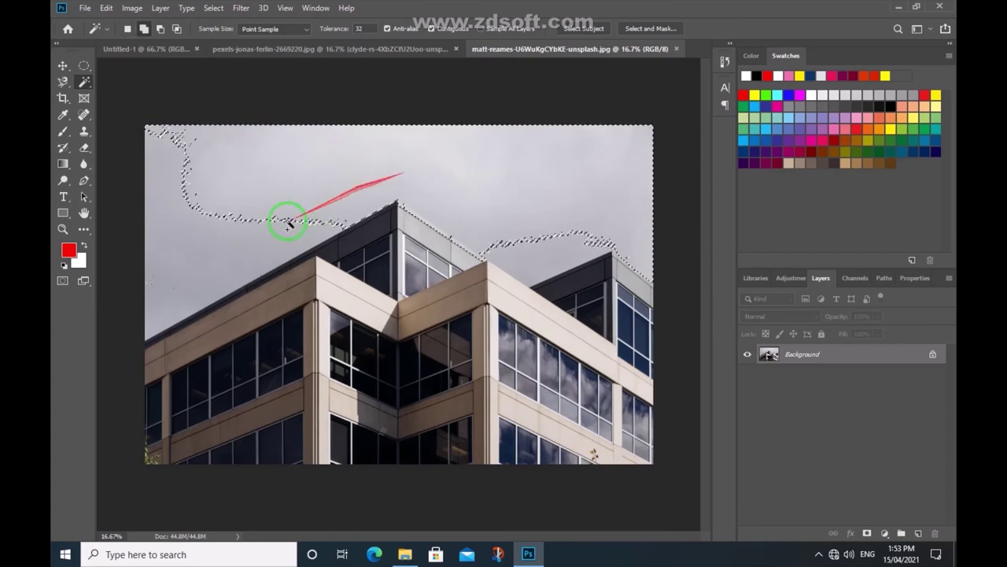
{"action": "left_click", "coordinate": [206, 242]}
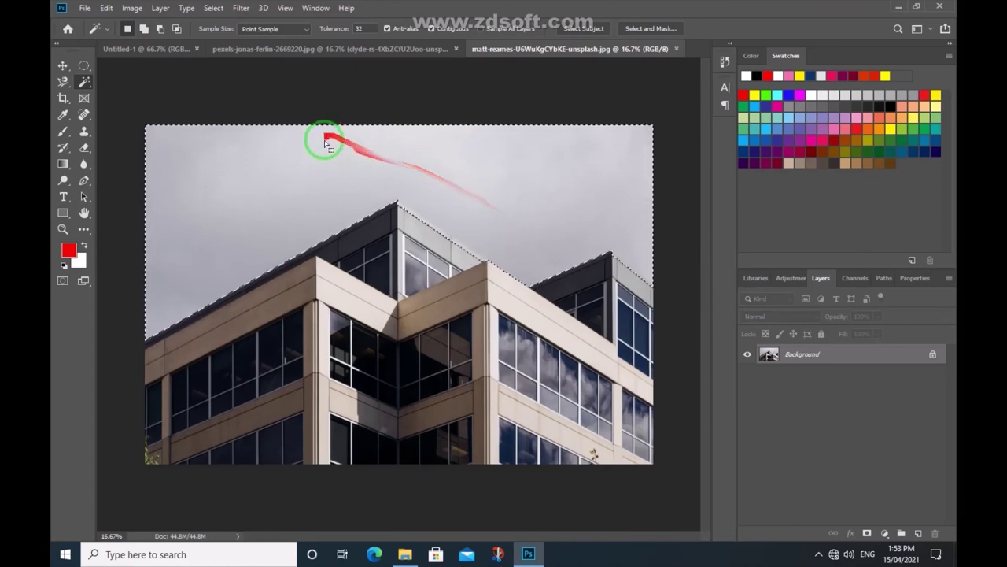
{"action": "right_click", "coordinate": [345, 164]}
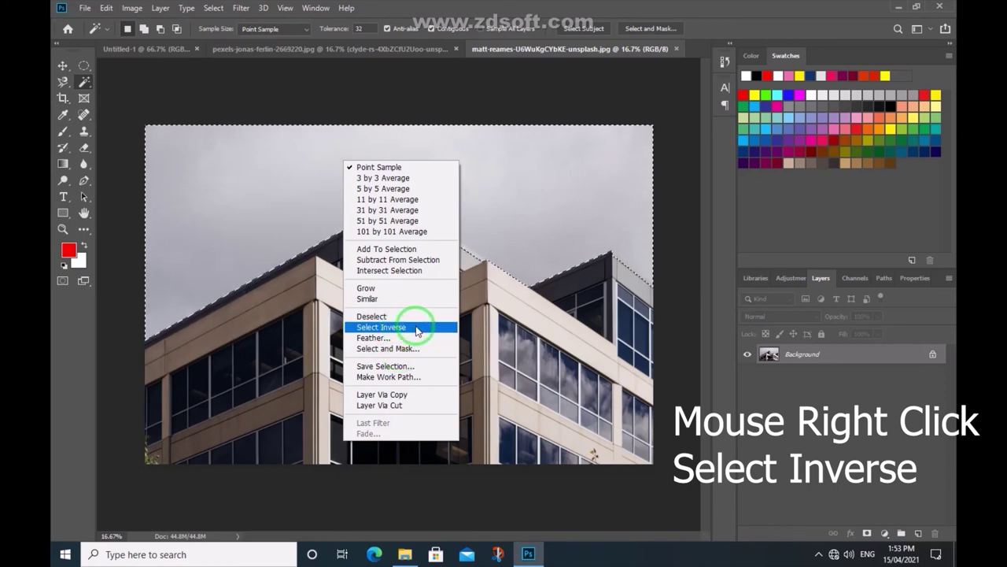
Invert onto the office building, copy it to Layer 1, check the cutout, and move Layer 2 beneath it.
{"action": "left_click", "coordinate": [416, 327]}
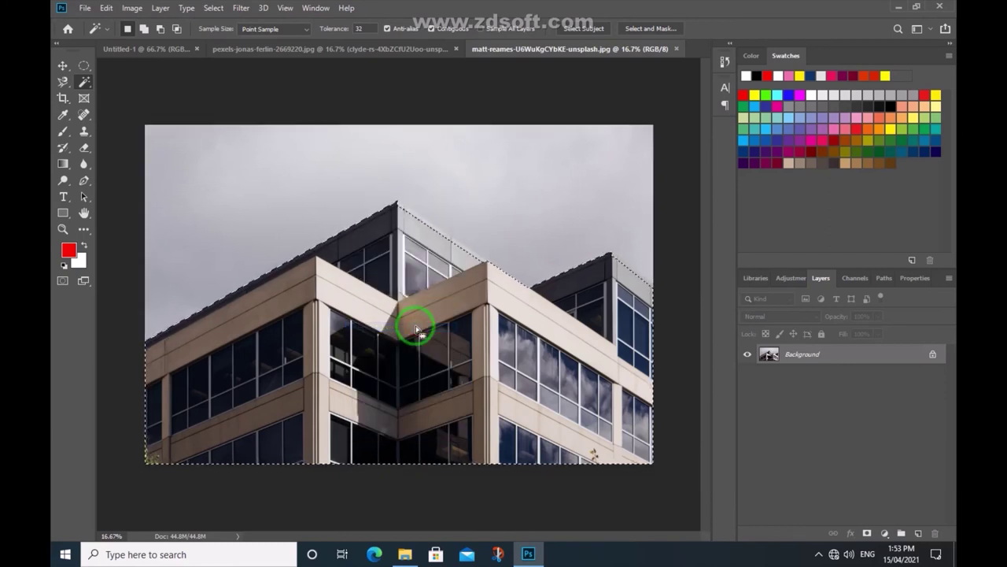
{"action": "right_click", "coordinate": [407, 286]}
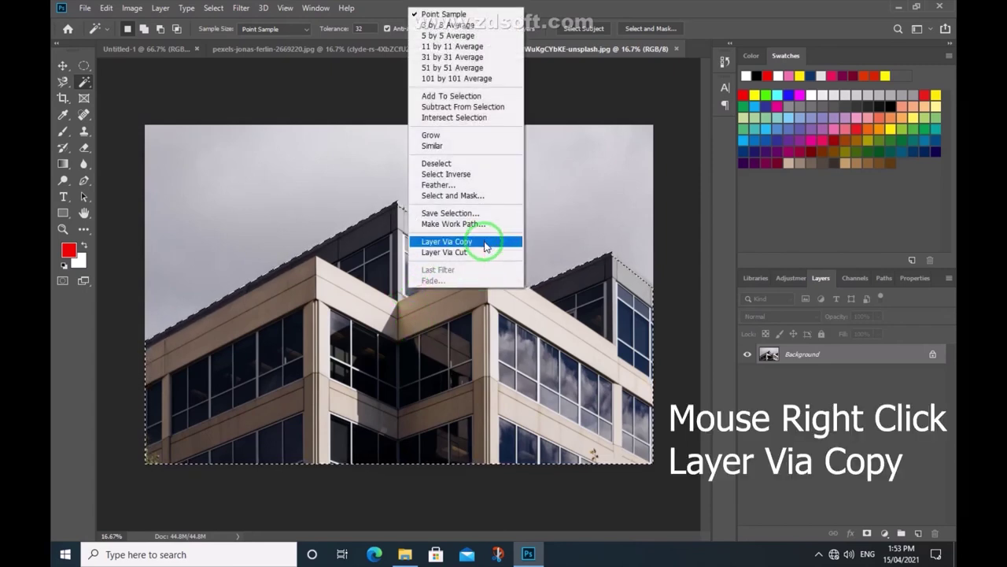
{"action": "left_click", "coordinate": [486, 246]}
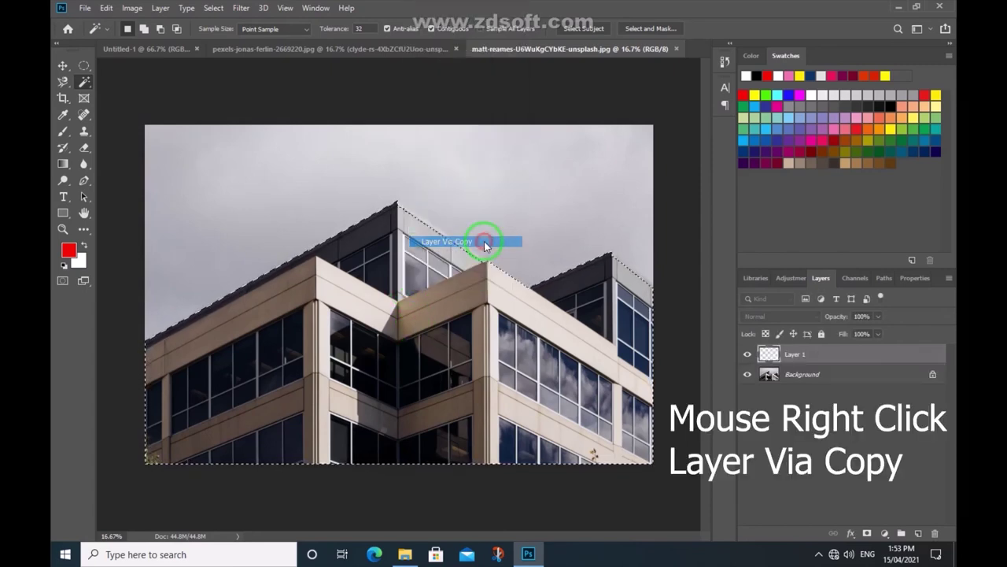
{"action": "left_click", "coordinate": [748, 375]}
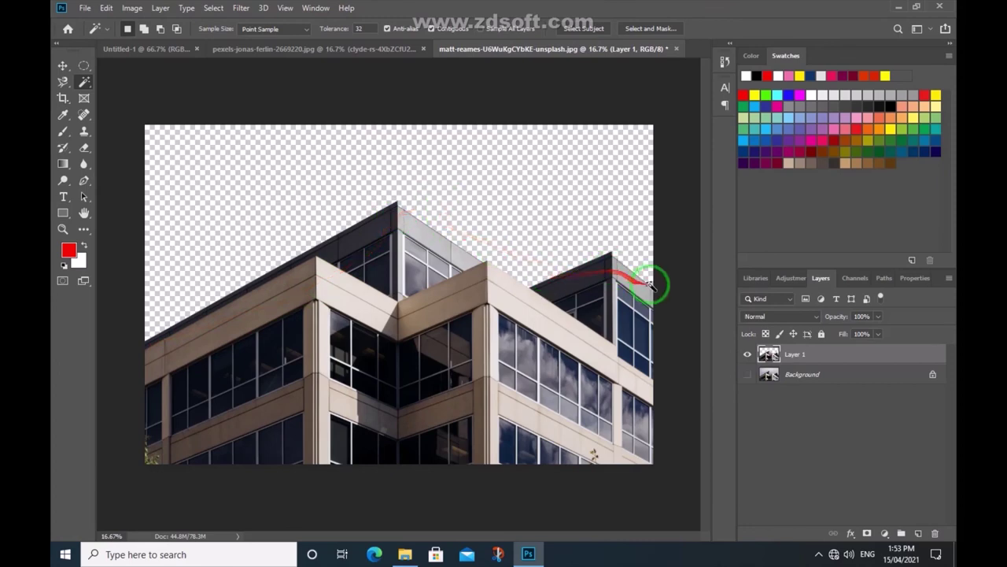
{"action": "left_click", "coordinate": [748, 376]}
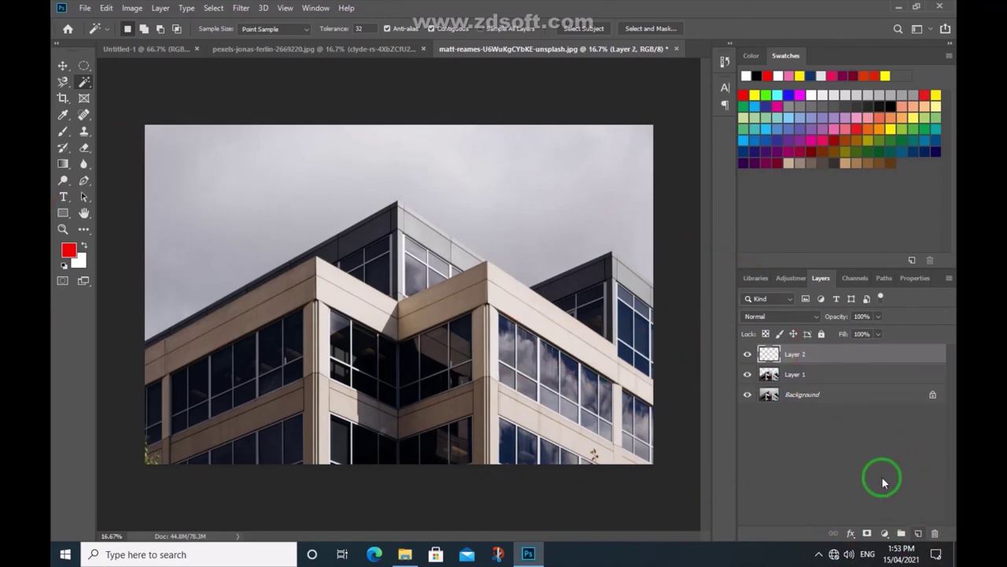
{"action": "left_click_drag", "start_coordinate": [812, 354], "coordinate": [816, 377]}
Place the dewang-gupta sunset sky behind the office building, stretched to full canvas width.
{"action": "left_click", "coordinate": [405, 554]}
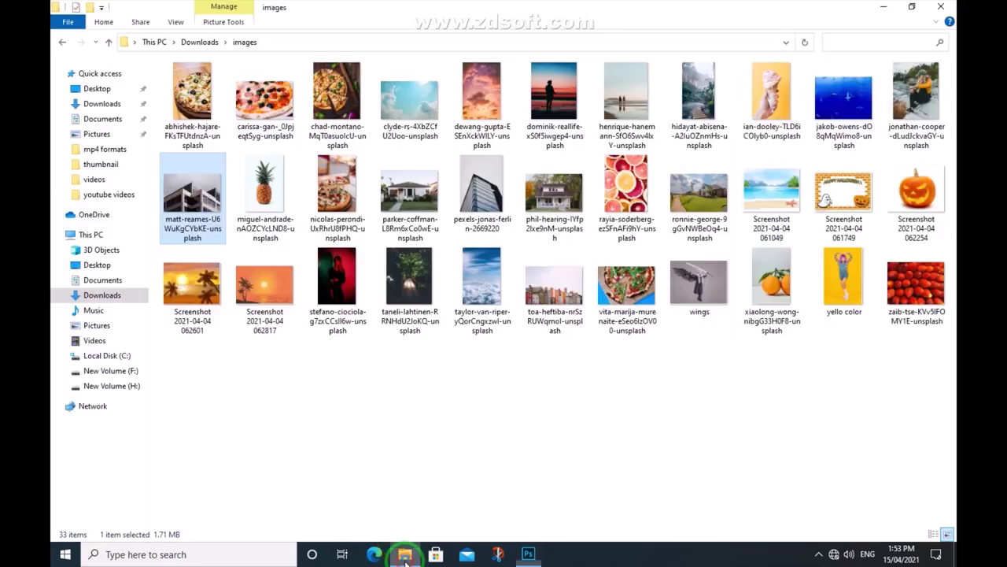
{"action": "mouse_move", "coordinate": [483, 140]}
{"action": "left_mouse_down"}
{"action": "mouse_move", "coordinate": [486, 122]}
{"action": "mouse_move", "coordinate": [519, 560]}
{"action": "mouse_move", "coordinate": [419, 367]}
{"action": "left_mouse_up"}
{"action": "left_click_drag", "start_coordinate": [396, 306], "coordinate": [396, 307]}
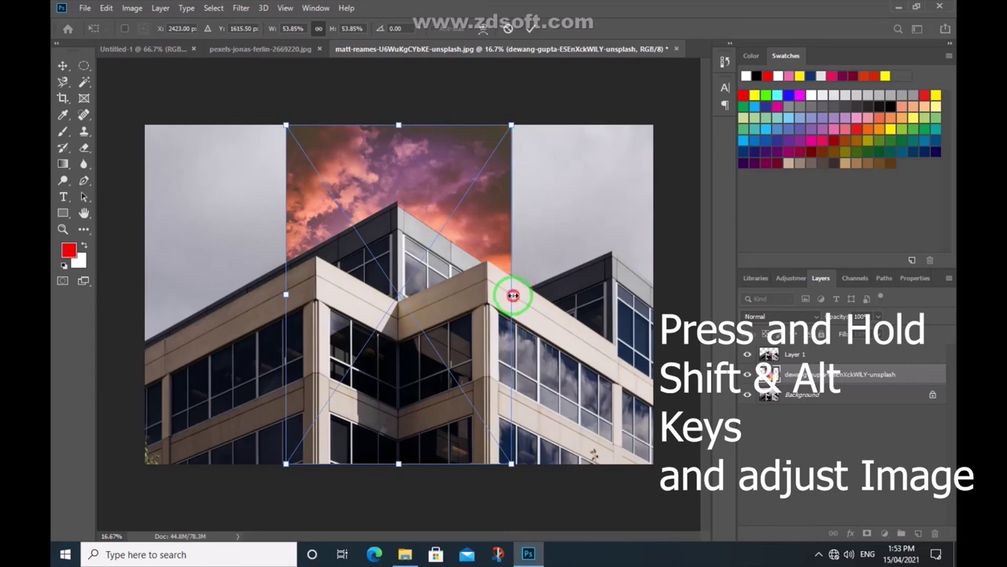
{"action": "mouse_move", "coordinate": [512, 296]}
{"action": "left_mouse_down"}
{"action": "mouse_move", "coordinate": [665, 303]}
{"action": "mouse_move", "coordinate": [651, 302]}
{"action": "left_mouse_up"}
{"action": "left_click", "coordinate": [405, 124]}
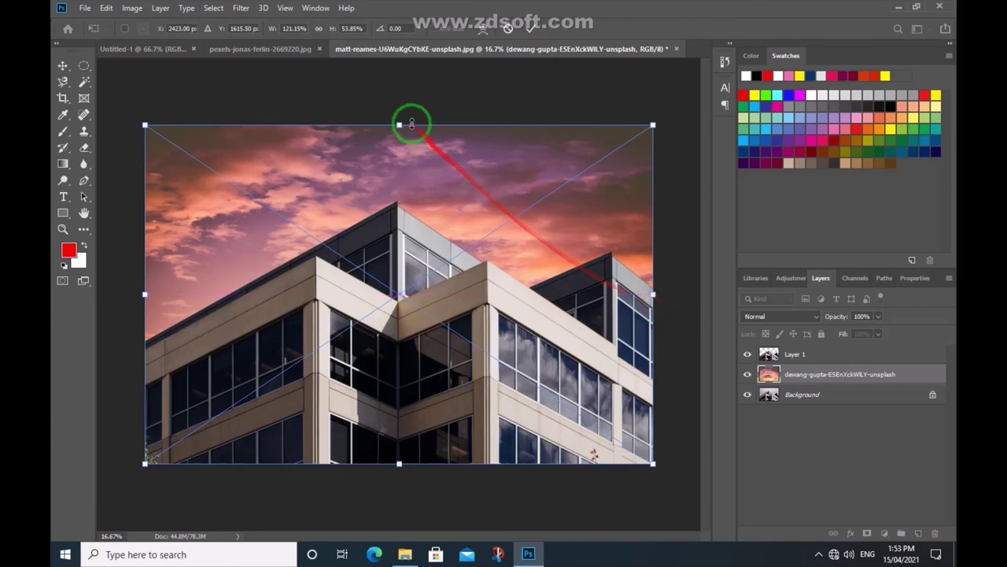
{"action": "left_click", "coordinate": [57, 70]}
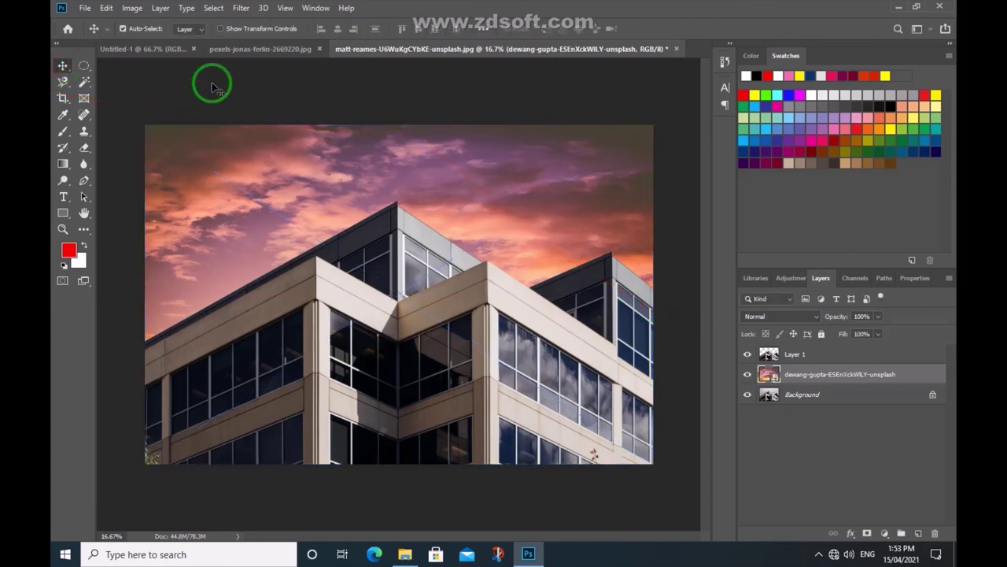
Deselect the sunset sky layer and close the Untitled-1 document.
{"action": "left_click", "coordinate": [269, 96]}
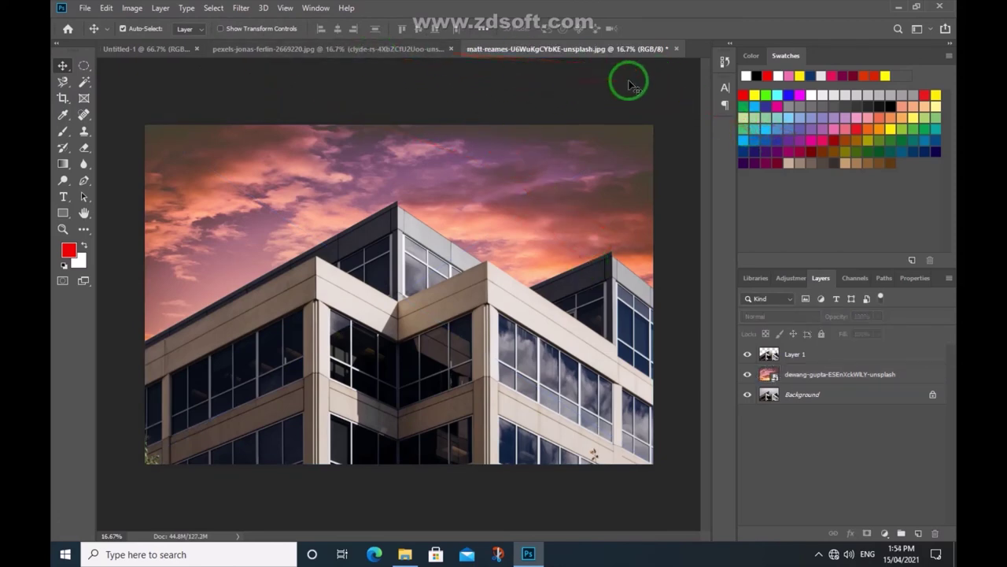
{"action": "left_click", "coordinate": [196, 48]}
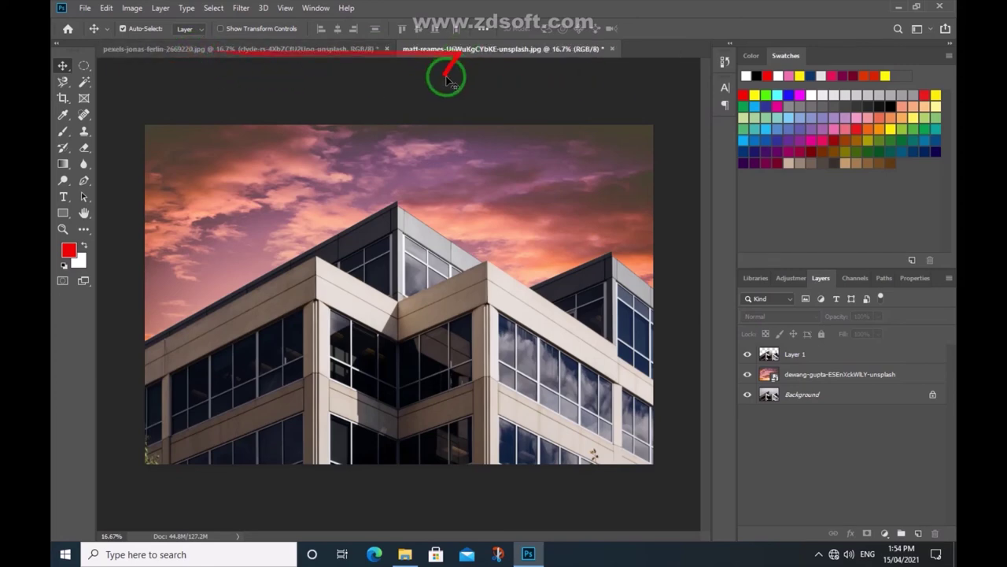